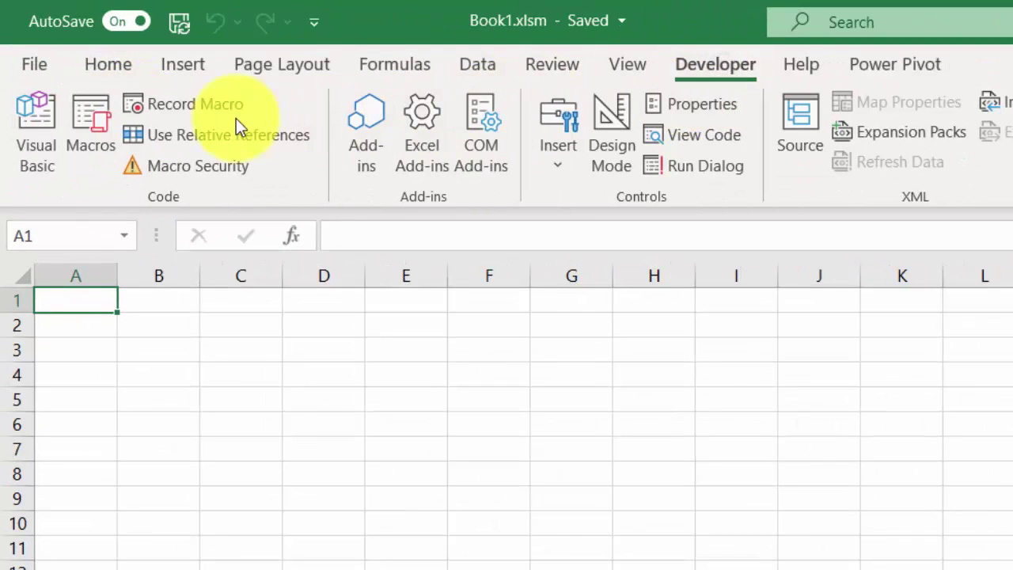
Open the VBA editor and place the cursor in Module1's empty code window.
click(36, 139)
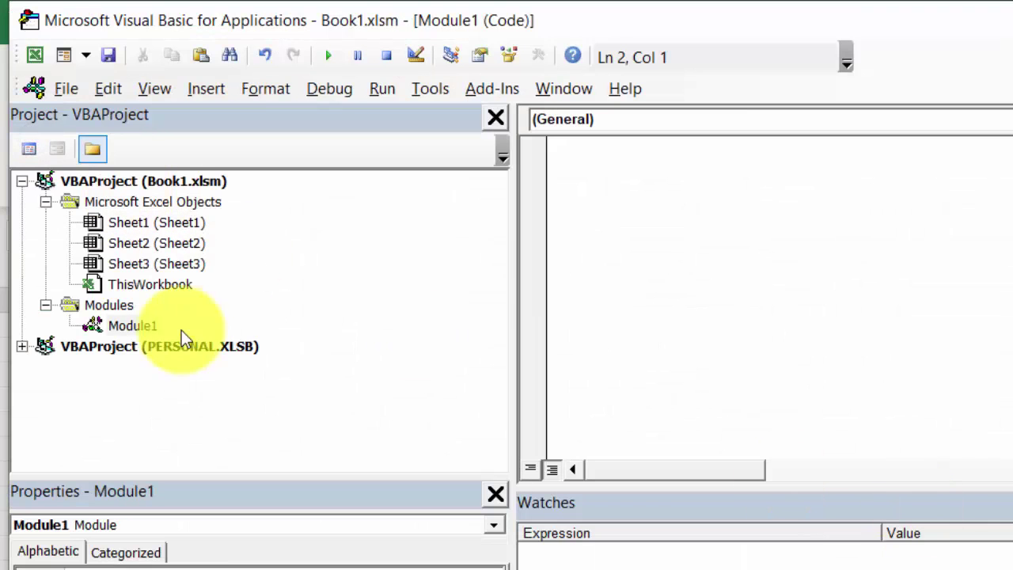
double_click(145, 330)
click(675, 219)
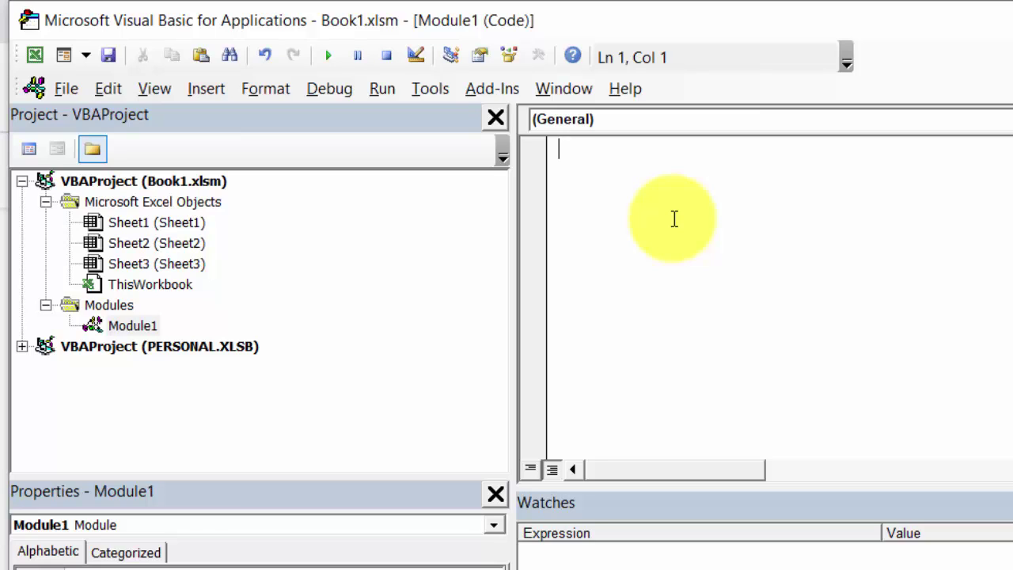
Write an empty Sub GetWorksheets() … End Sub procedure with a blank body line.
text(GetW)
text(orksh)
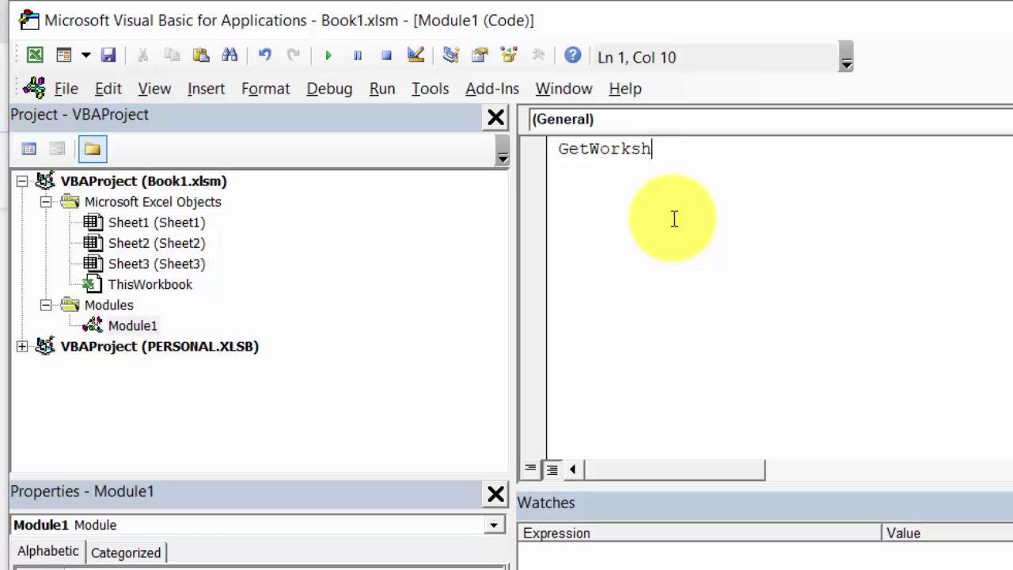
text(eets)
key(Return)
key(Return)
key(Up)
key(Up)
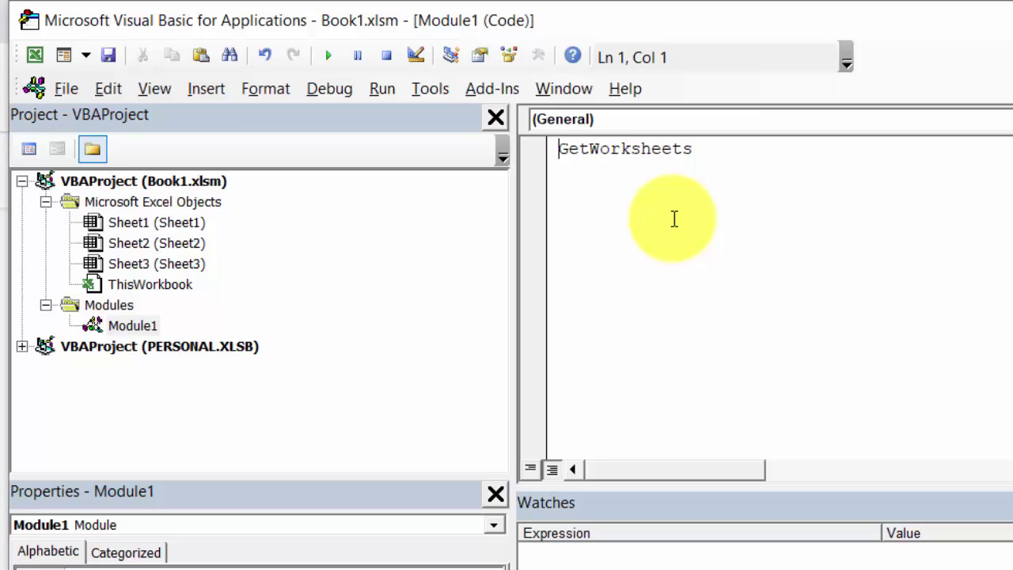
text(Sub)
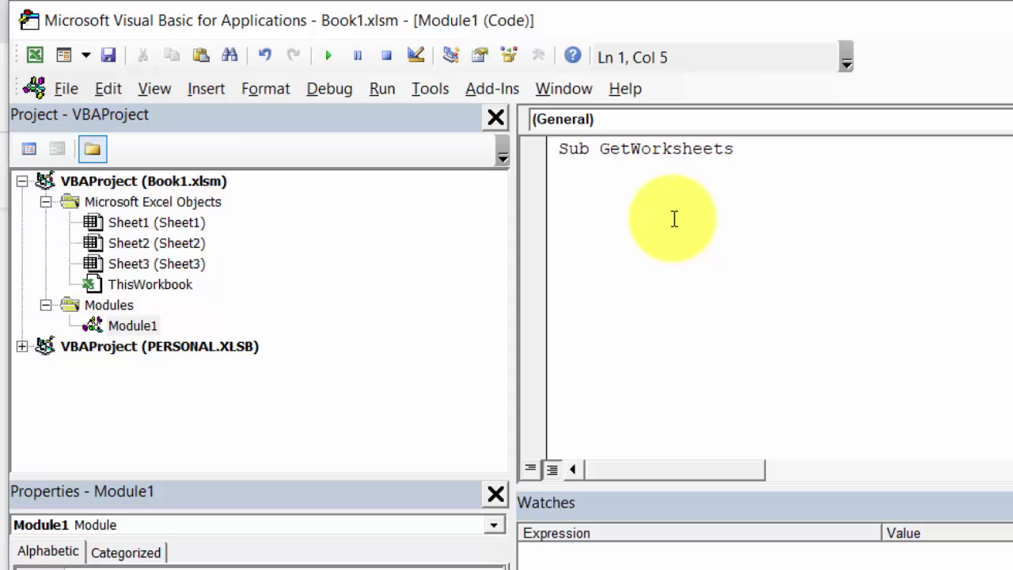
click(779, 157)
key(Return)
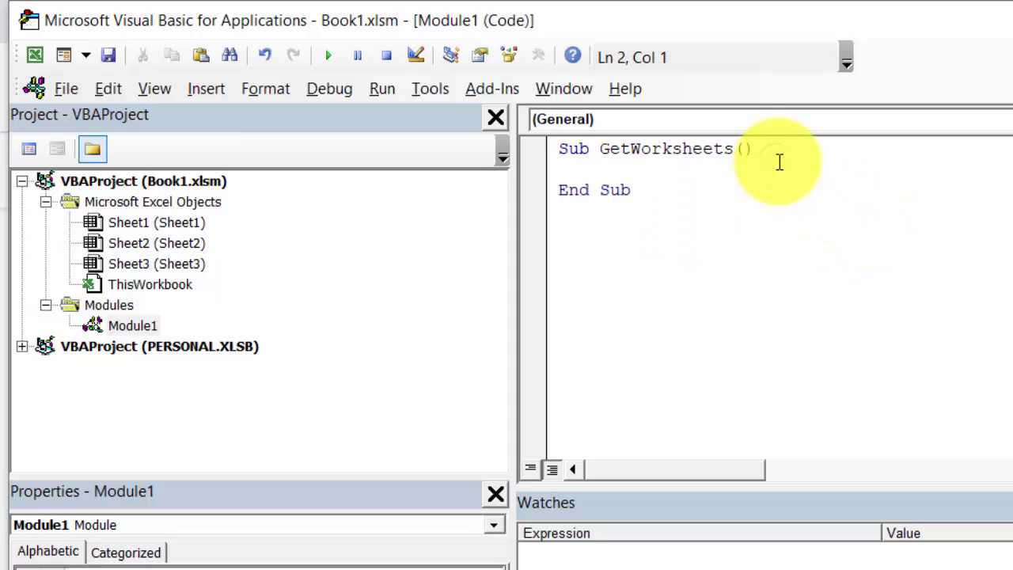
key(Return)
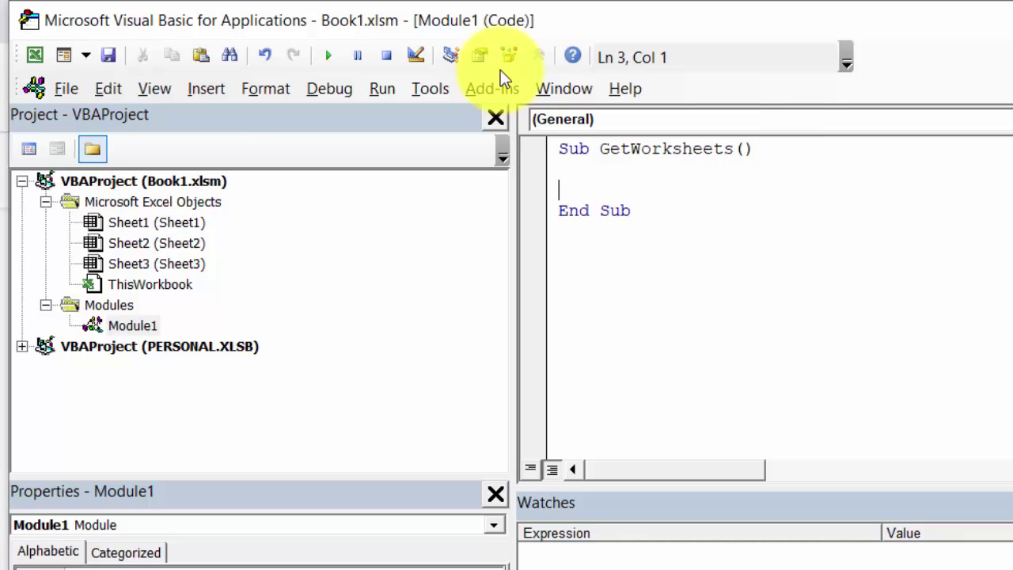
Declare Dim ws As Worksheet as the first line of GetWorksheets.
text(Dim w)
text(s as )
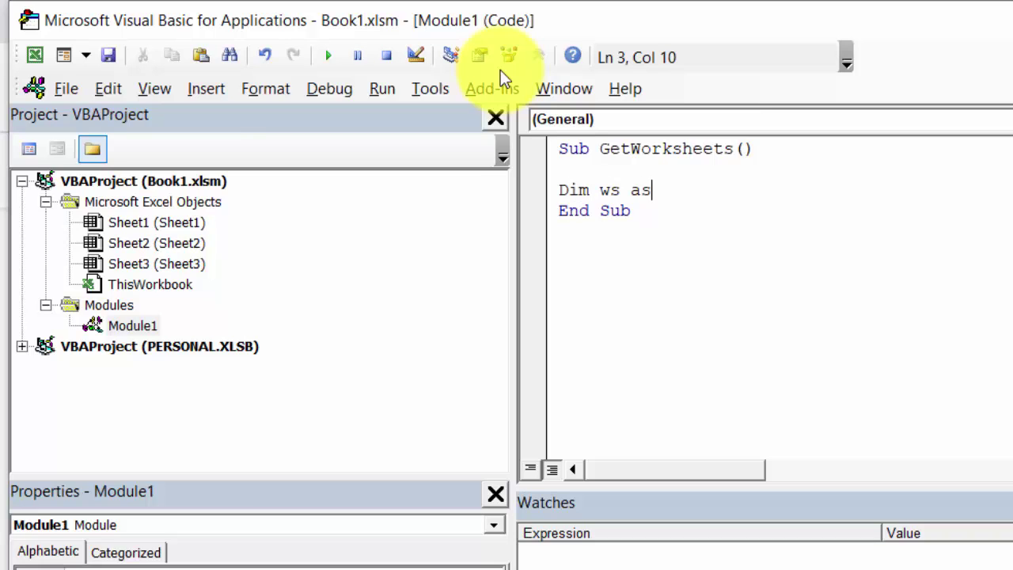
text(Works)
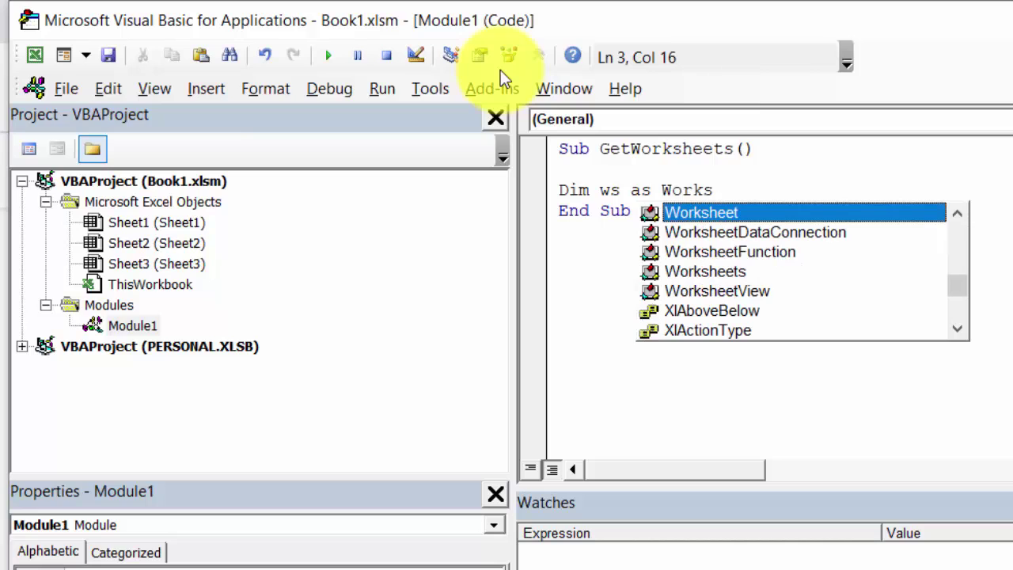
double_click(726, 220)
key(Return)
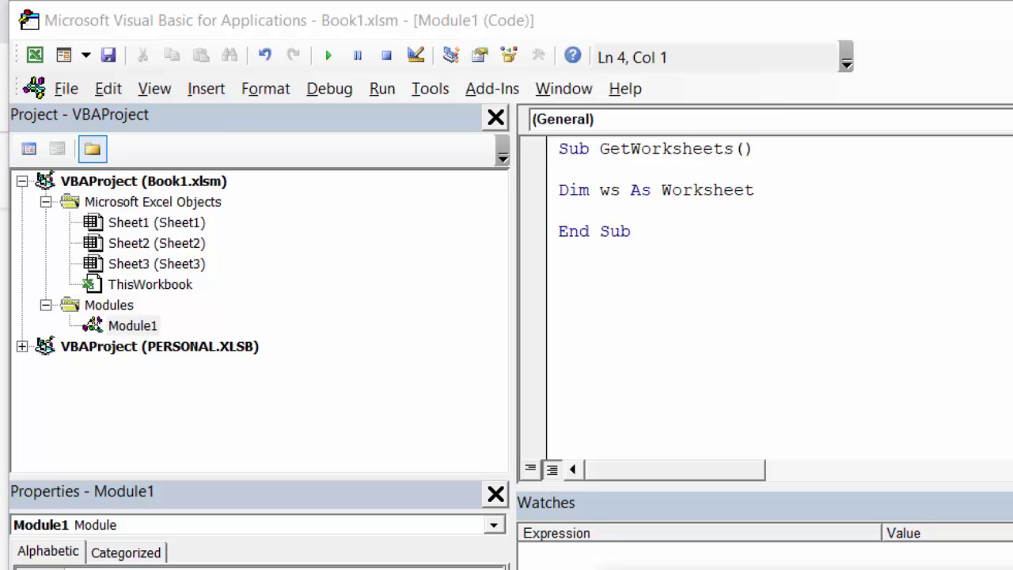
Add an empty For Each ws In ThisWorkbook.Worksheets() loop closed by Next.
click(783, 337)
text(For )
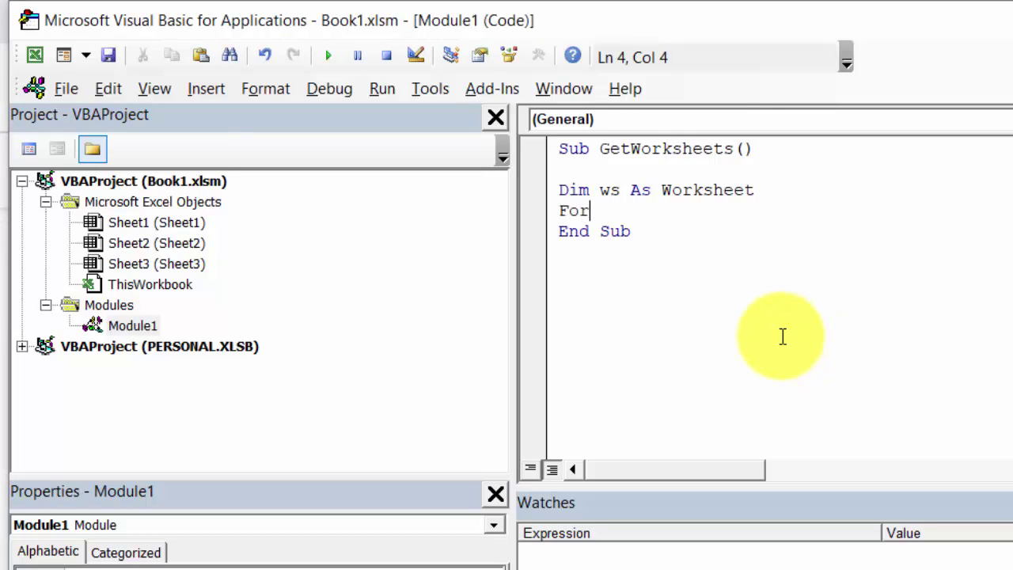
text(each )
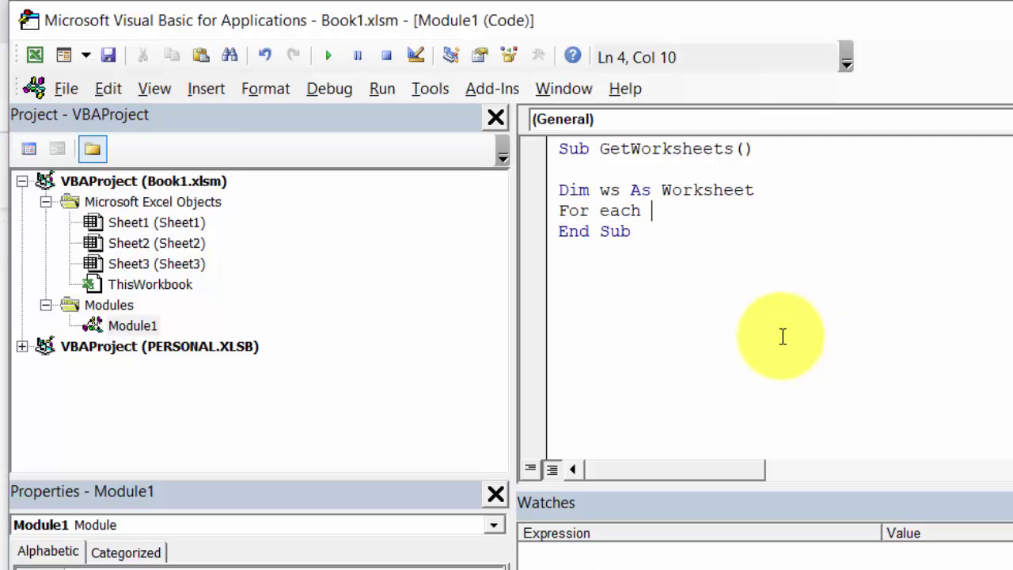
text(ws )
text(in T)
text(hisW)
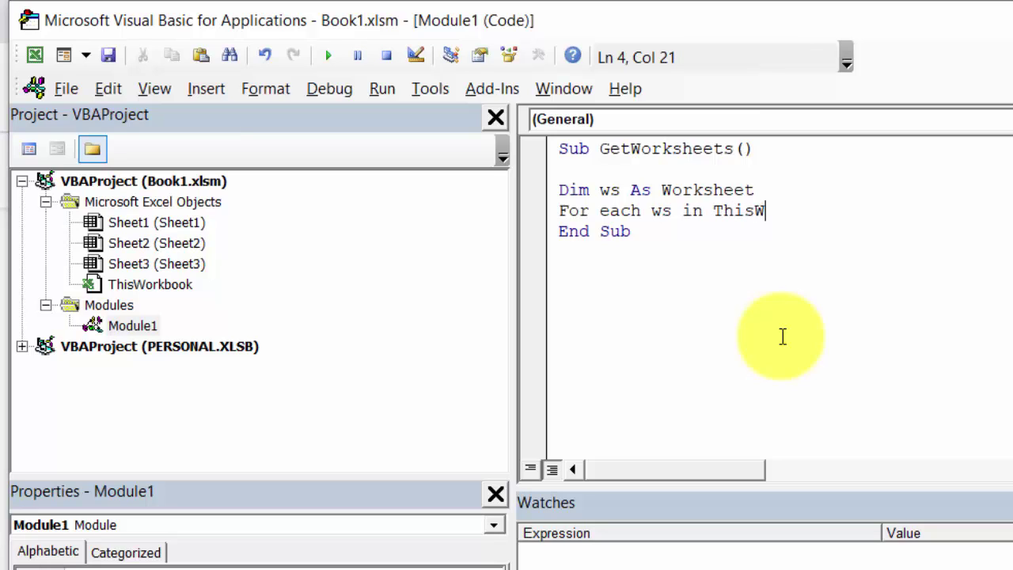
text(orkbook)
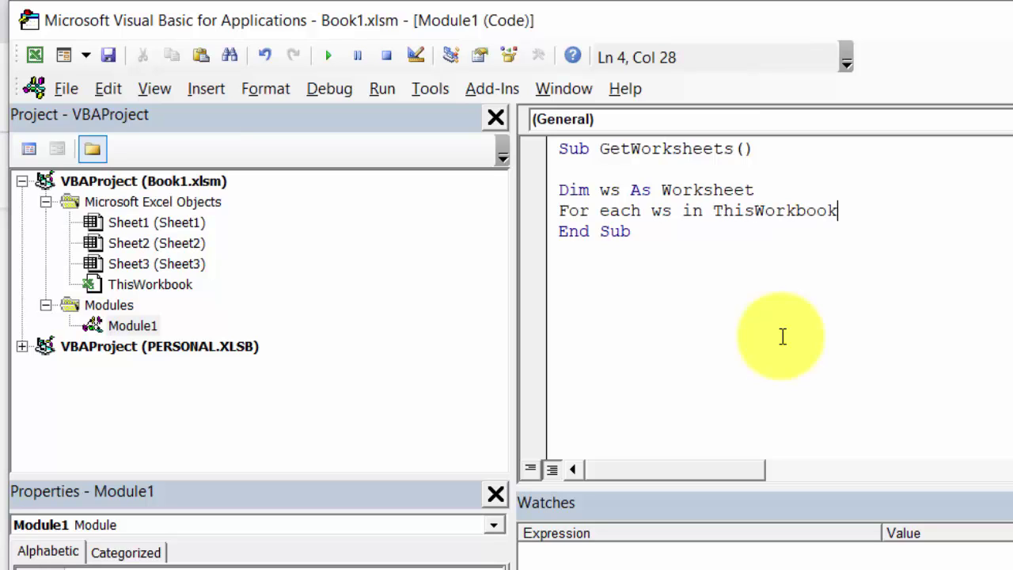
text(.w)
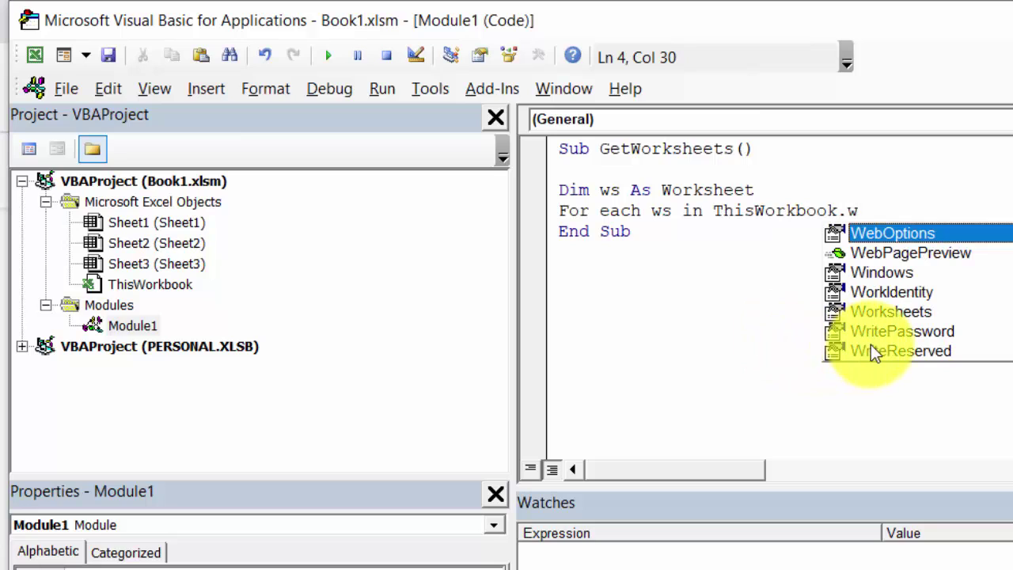
click(904, 311)
double_click(904, 312)
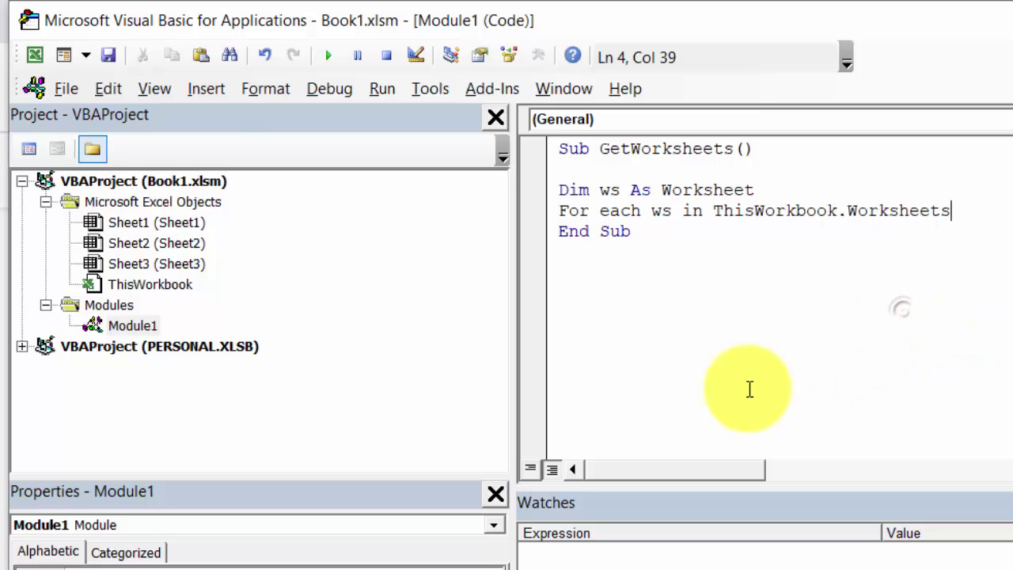
key(Return)
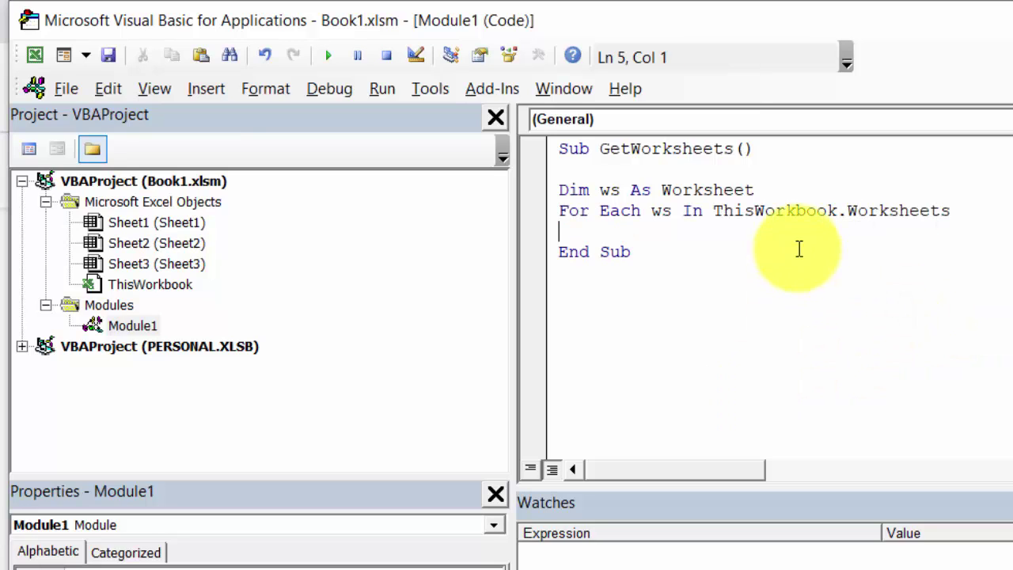
click(959, 217)
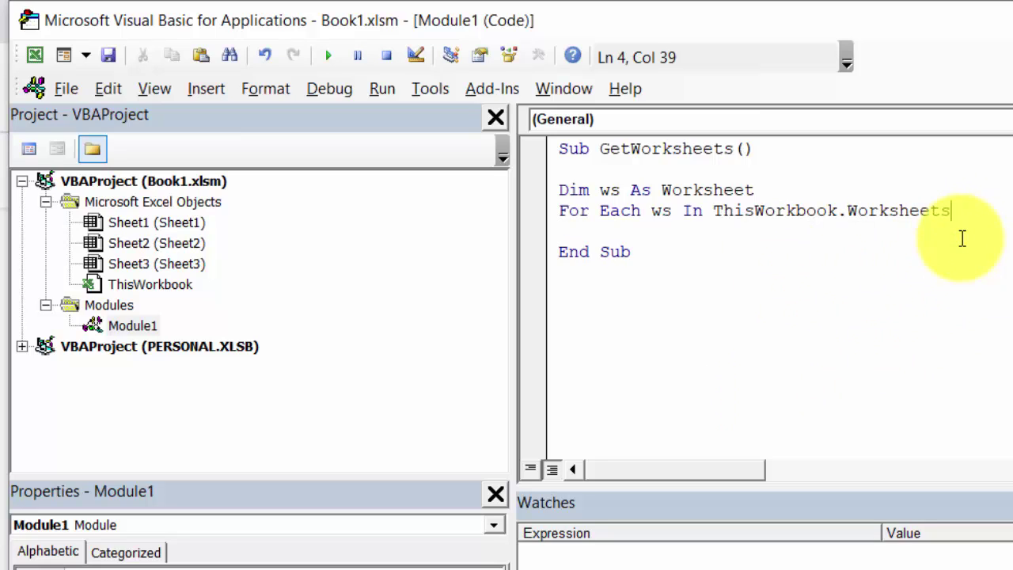
text(())
key(Return)
key(Return)
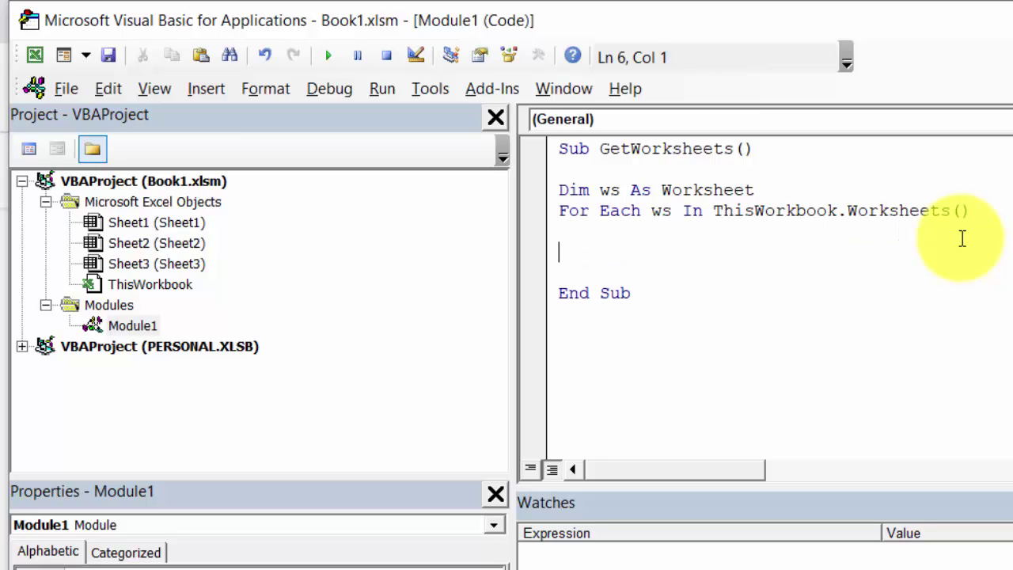
text(nex)
text(t)
click(729, 238)
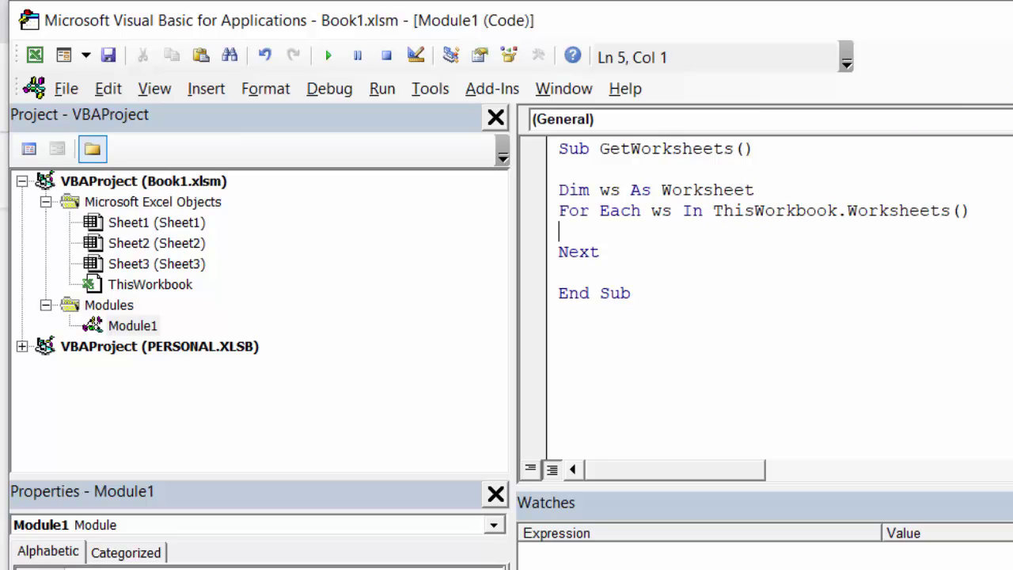
Put MsgBox ws.Name inside the For Each loop body.
text(MsgBox)
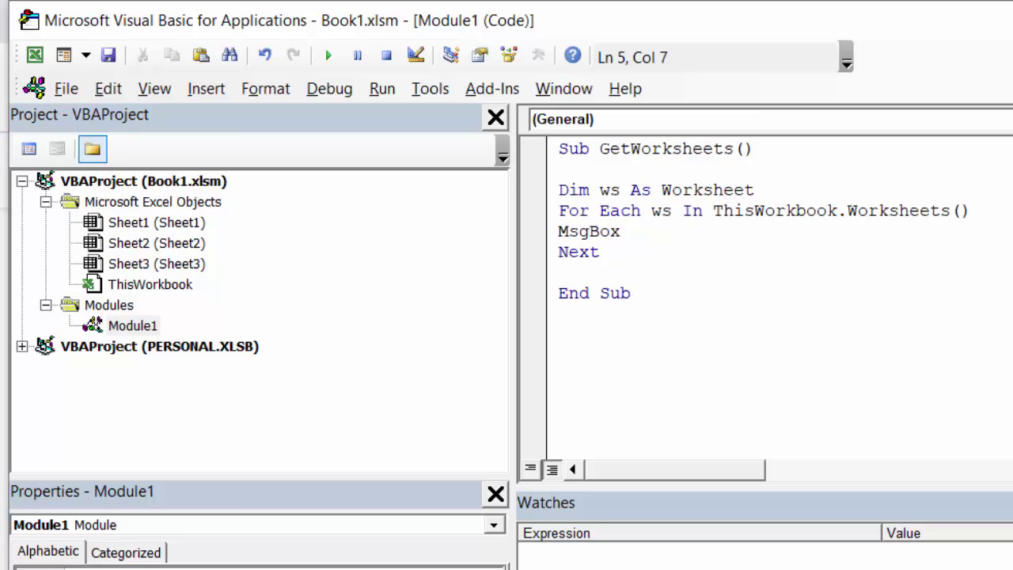
text( ws)
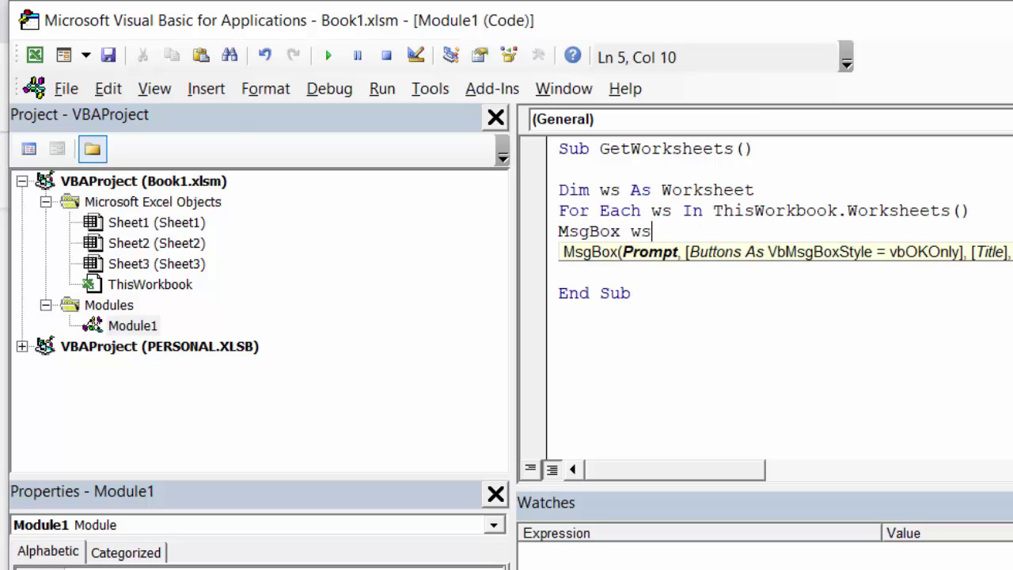
text(.n)
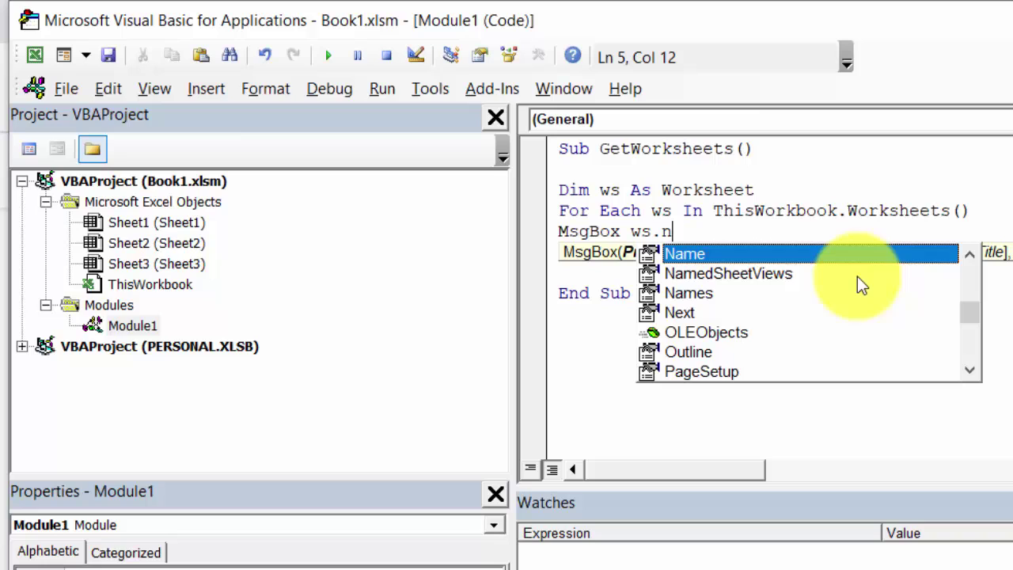
double_click(817, 261)
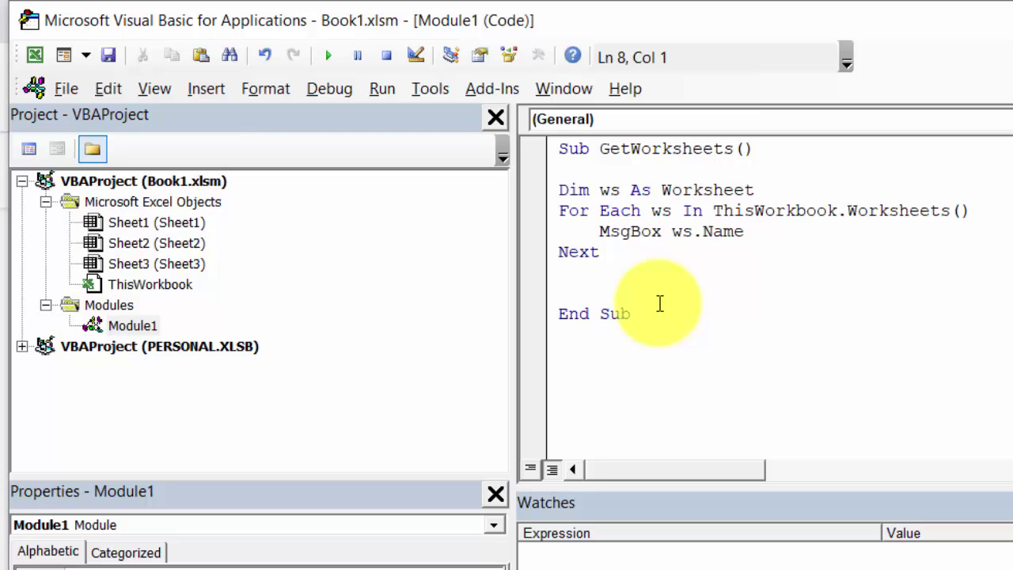
Declare a counter variable with Dim i As Long.
text(Do)
key(BackSpace)
text(im )
text(i as )
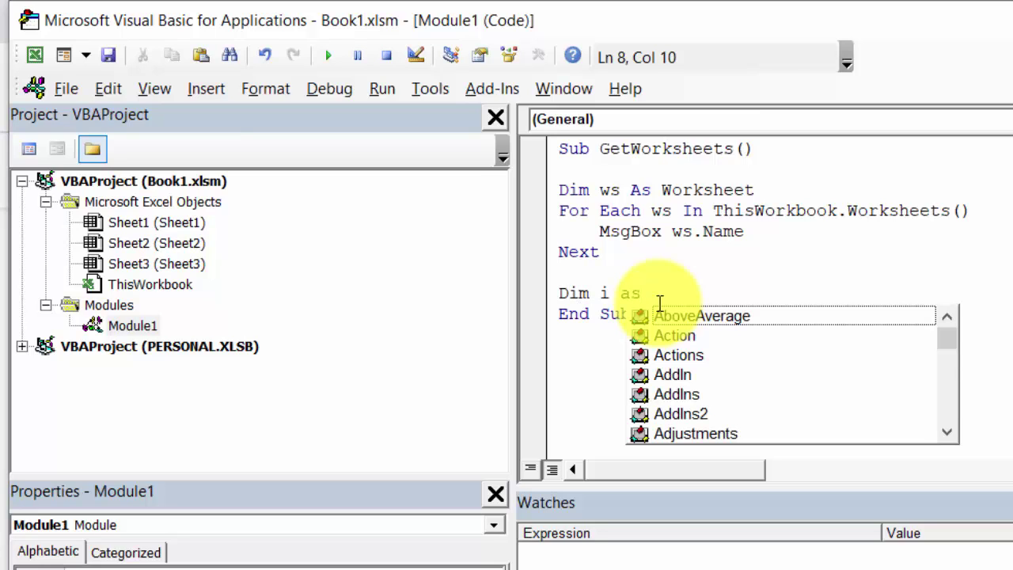
text(long)
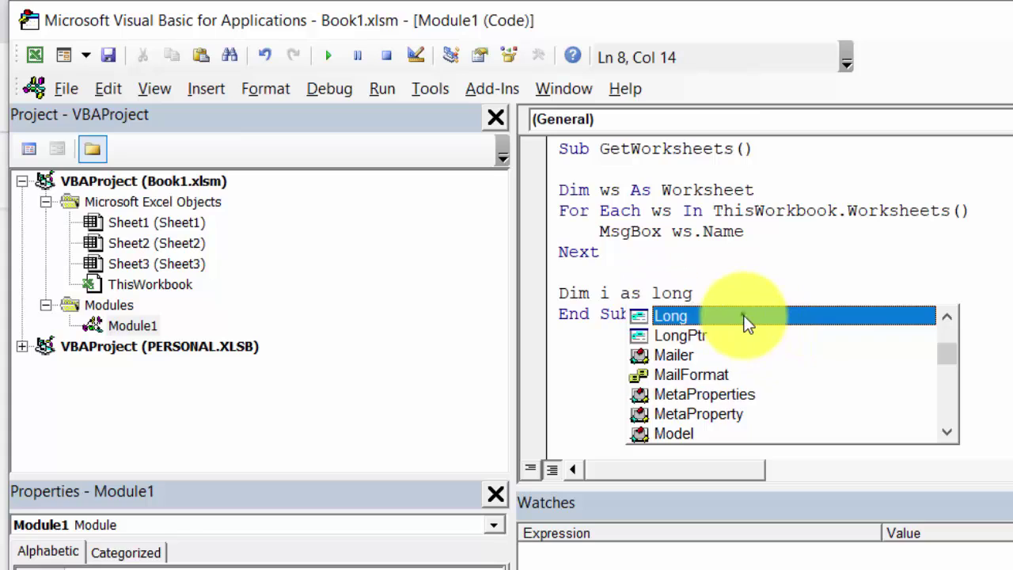
double_click(747, 316)
key(Return)
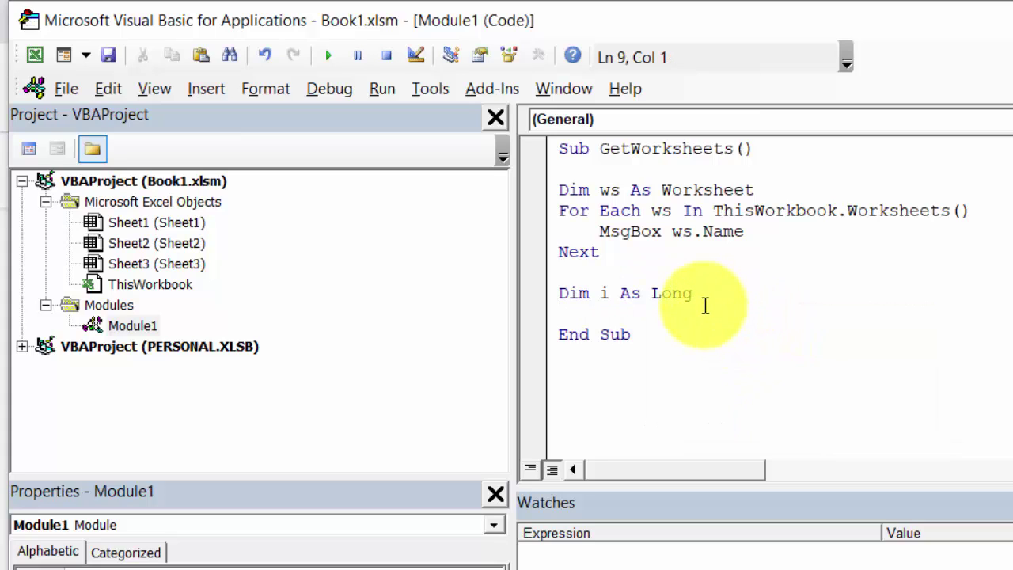
Write the loop header For i = 1 To ThisWorkbook.Worksheets.Count, followed by a blank line.
text(For)
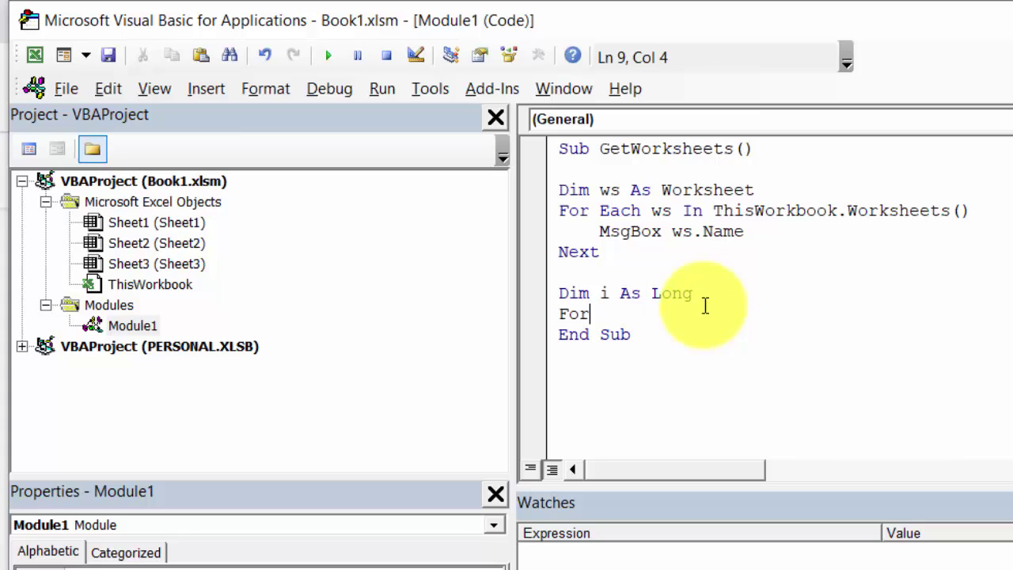
text( i)
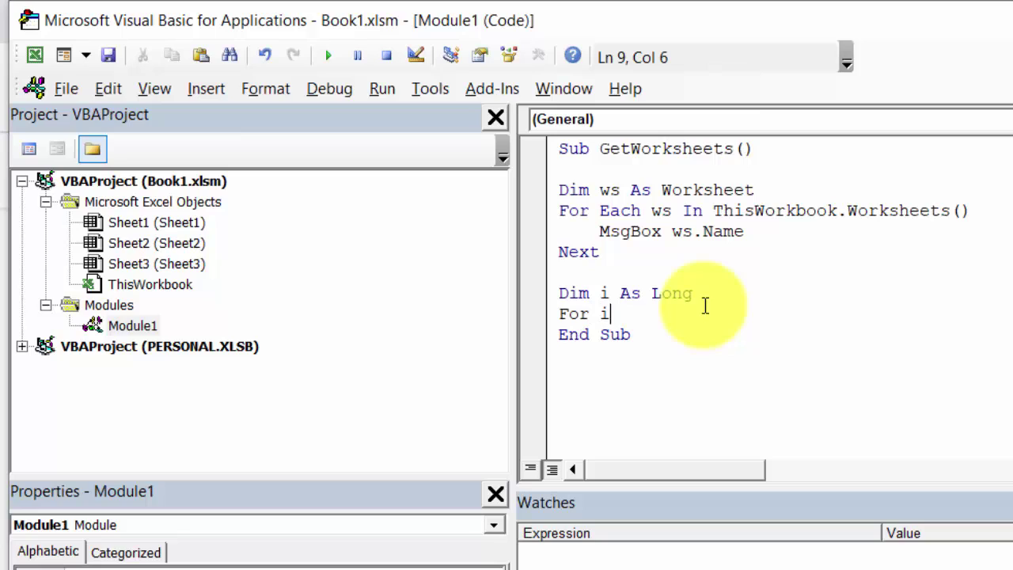
text( =1 )
text(to )
text(This)
text(Work)
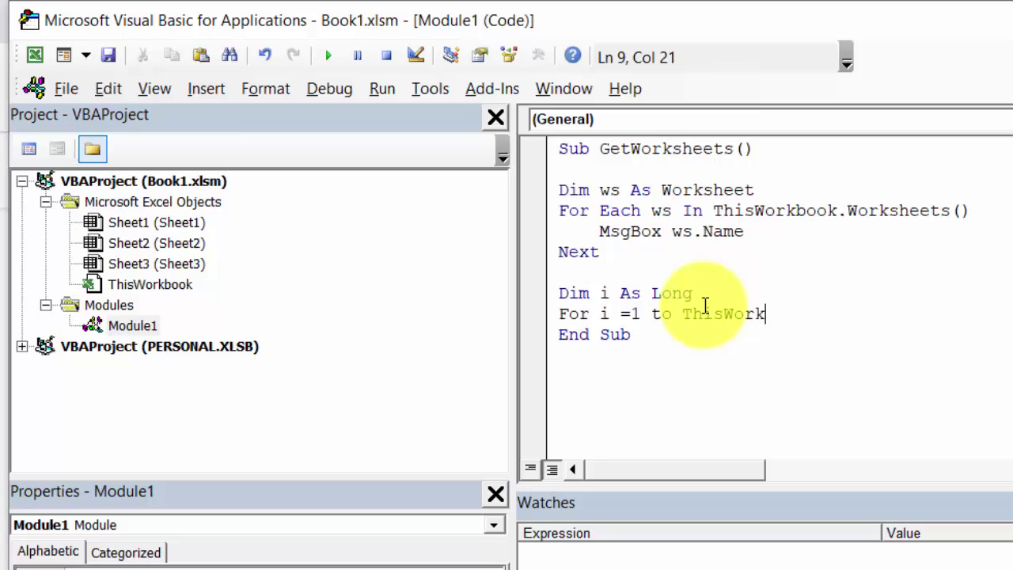
text(book)
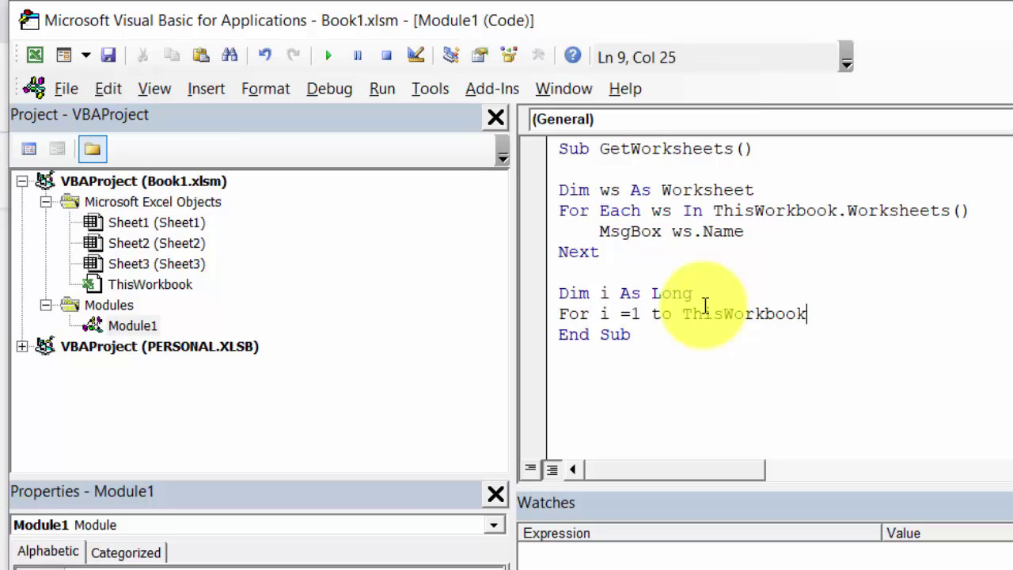
text(.w)
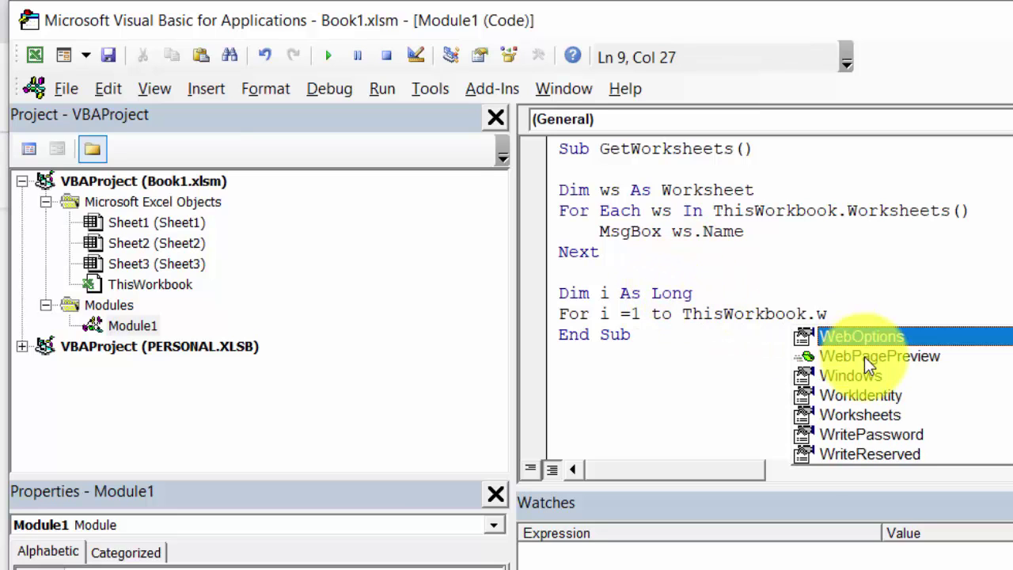
text(or)
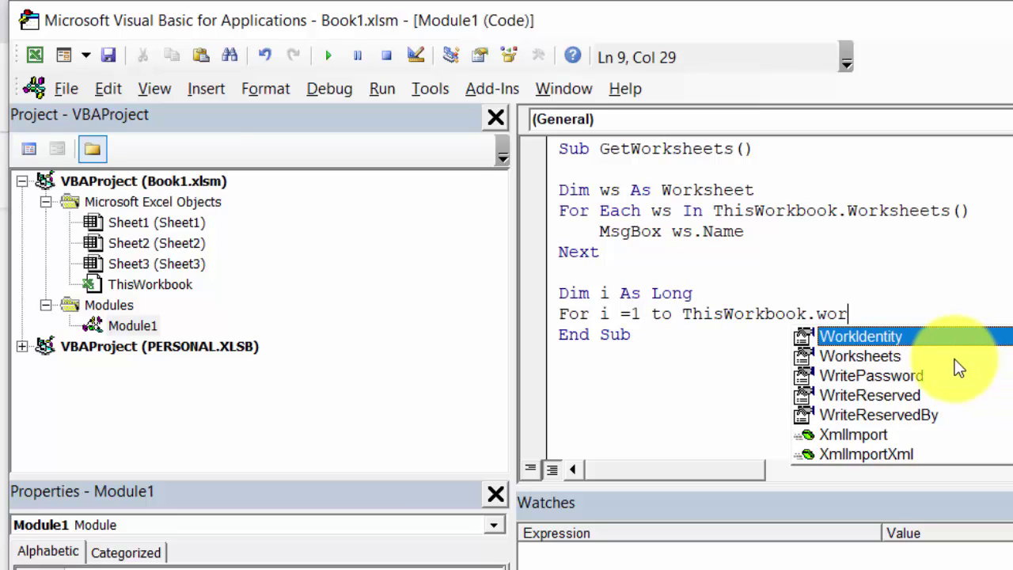
double_click(955, 357)
text(.co)
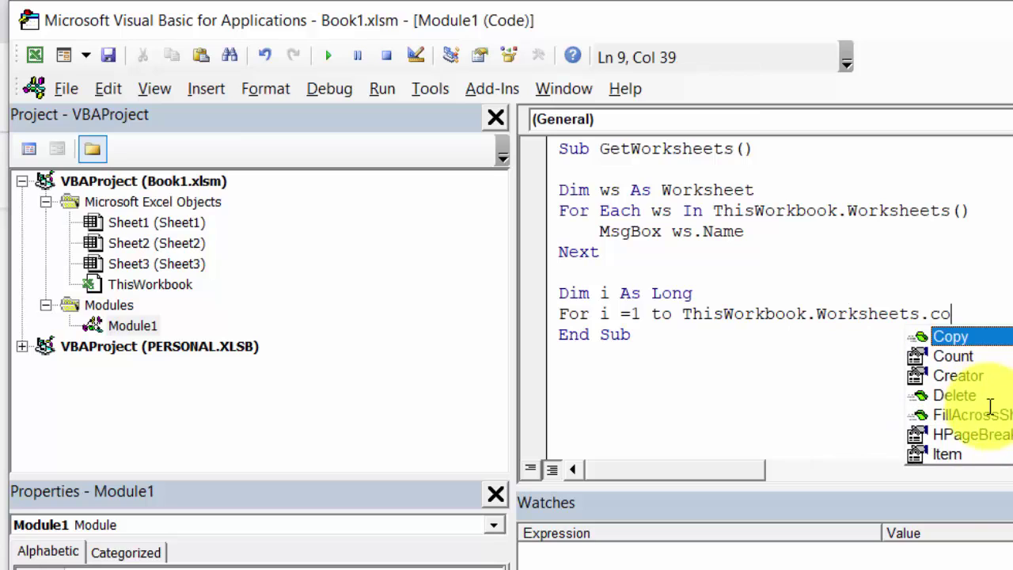
double_click(990, 356)
key(Return)
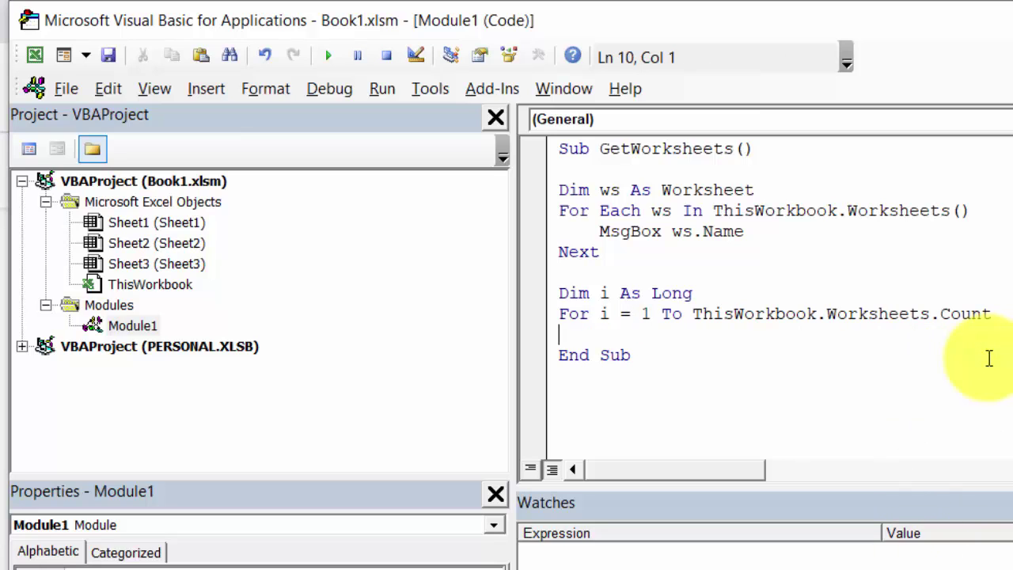
key(Return)
Close the counter loop with Next and add MsgBox ThidWorkbook.Worksheets(i).Name inside it.
text(ne)
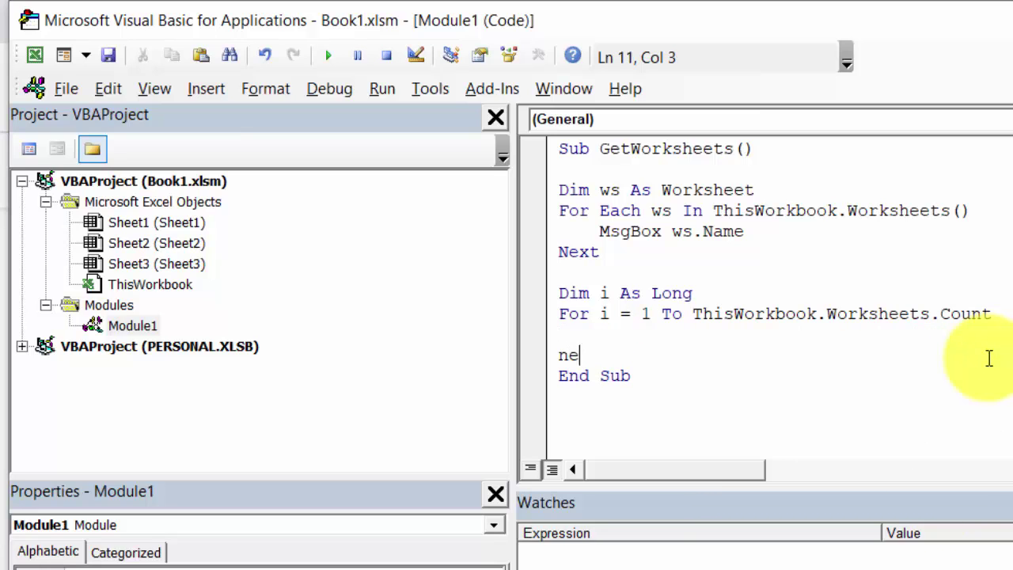
text(xt)
key(Up)
text(Mg)
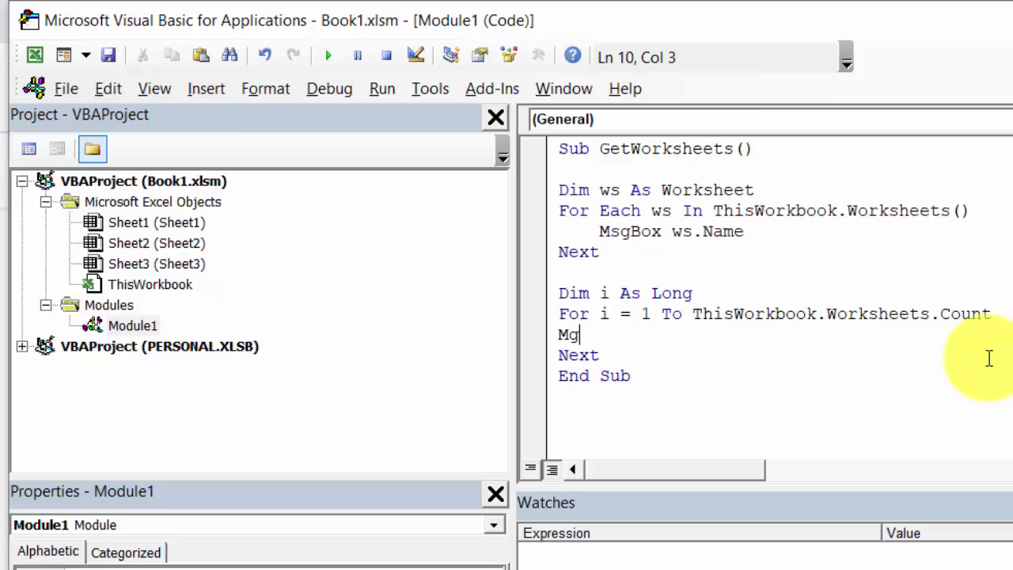
key(BackSpace)
text(s)
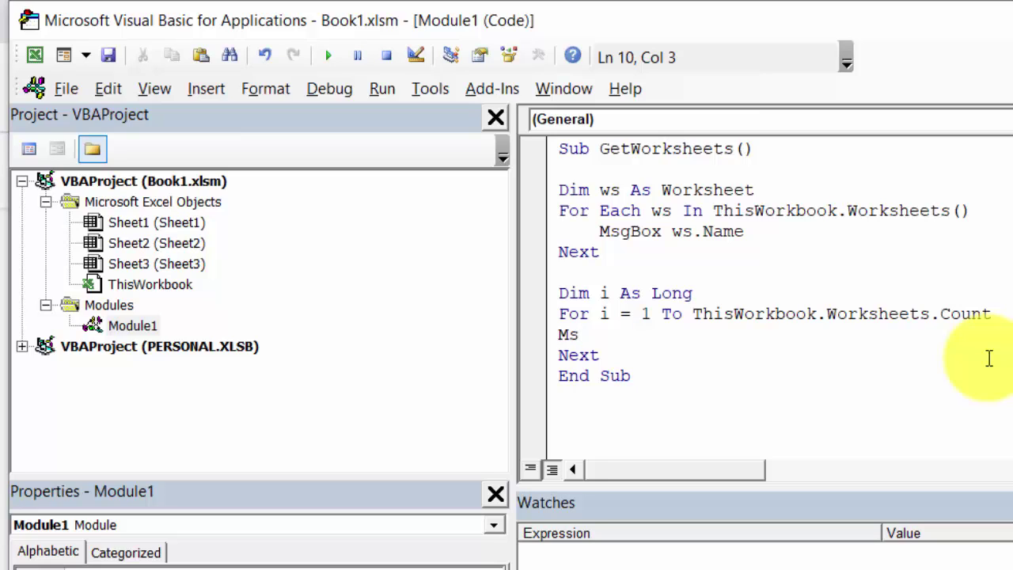
text(gBox )
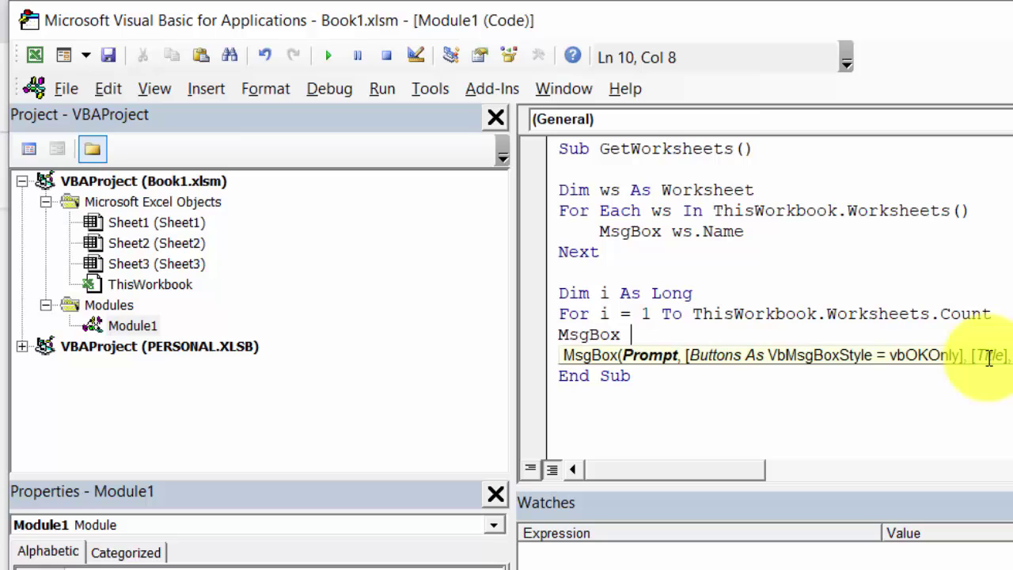
text(Thid)
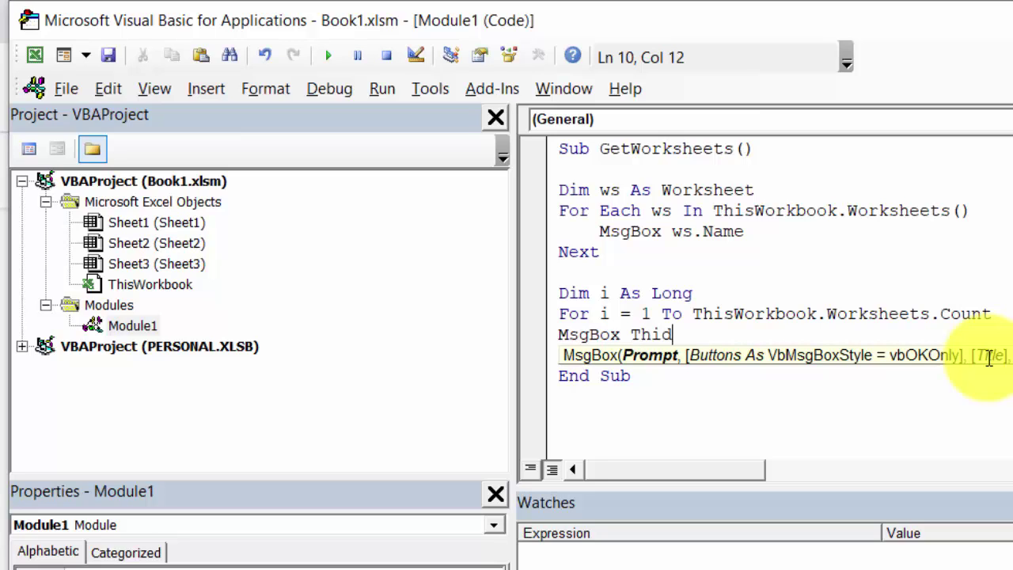
text(Workb)
text(ook)
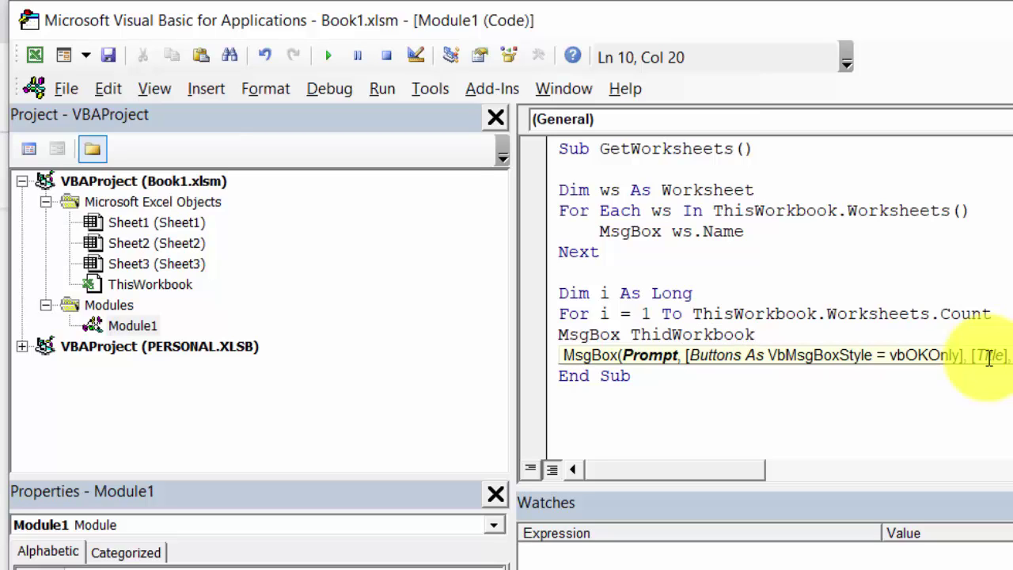
text(.w)
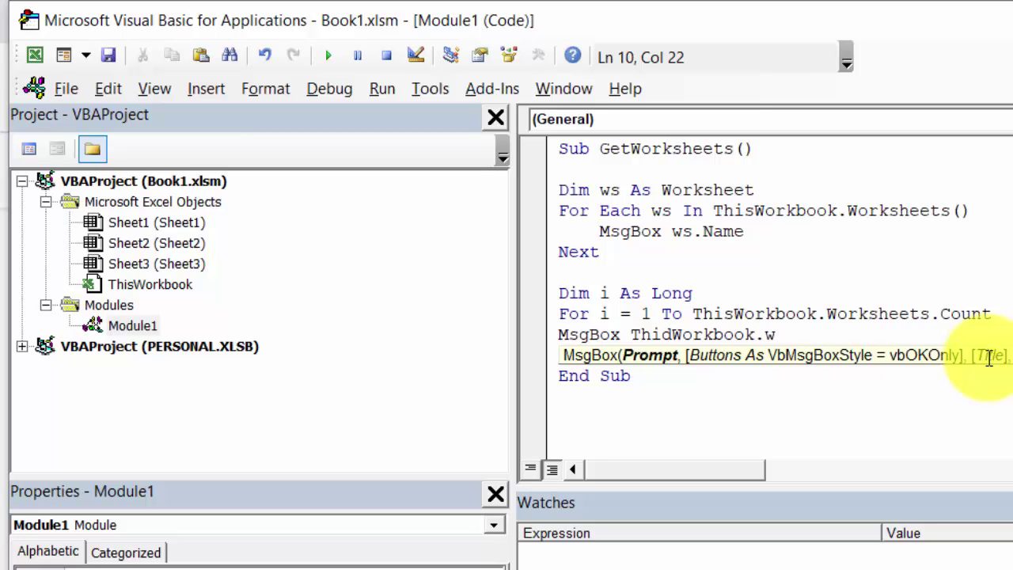
text(orks)
text(heets)
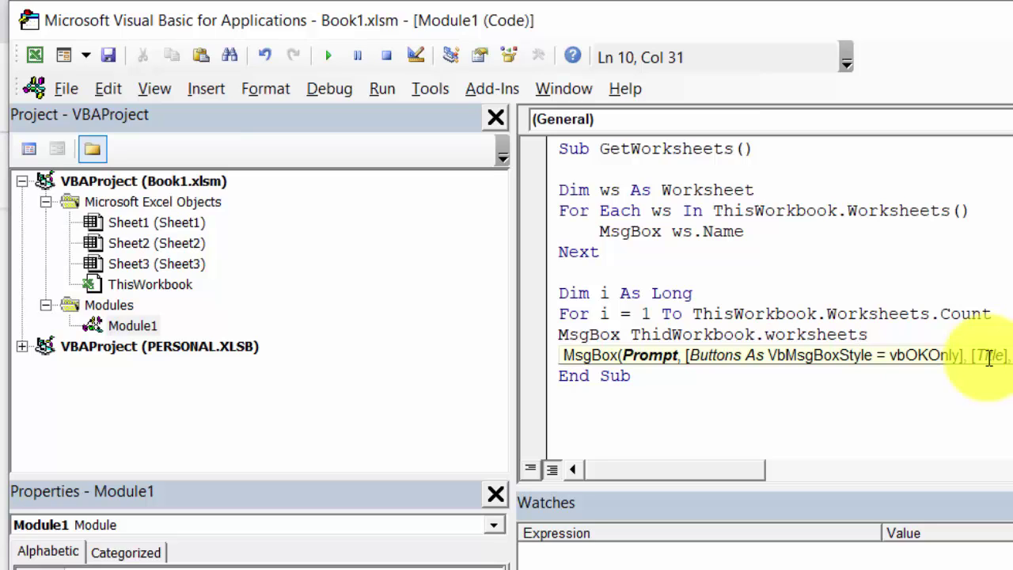
text(()
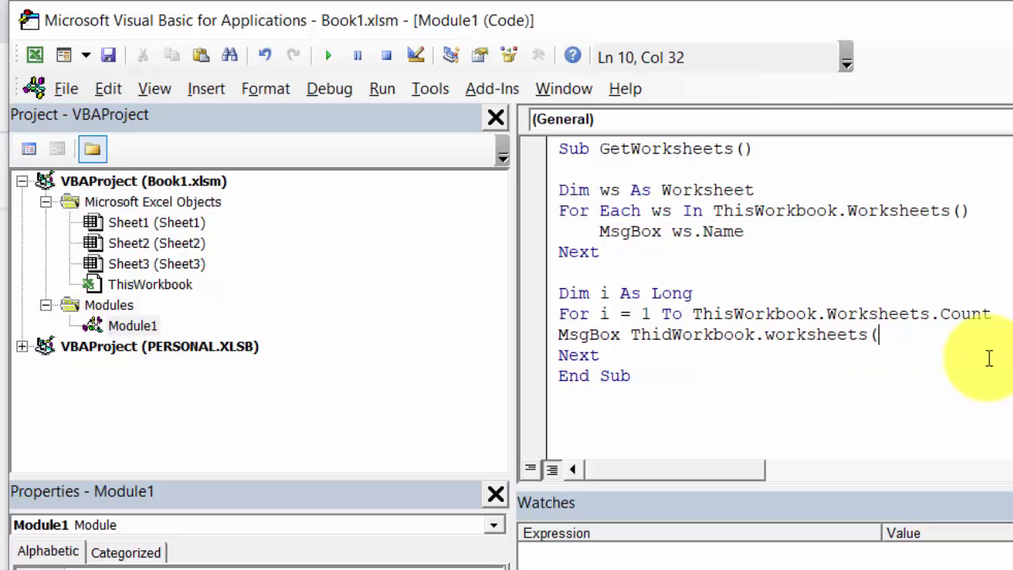
text())
key(Left)
text(i)
key(Right)
key(Right)
click(952, 335)
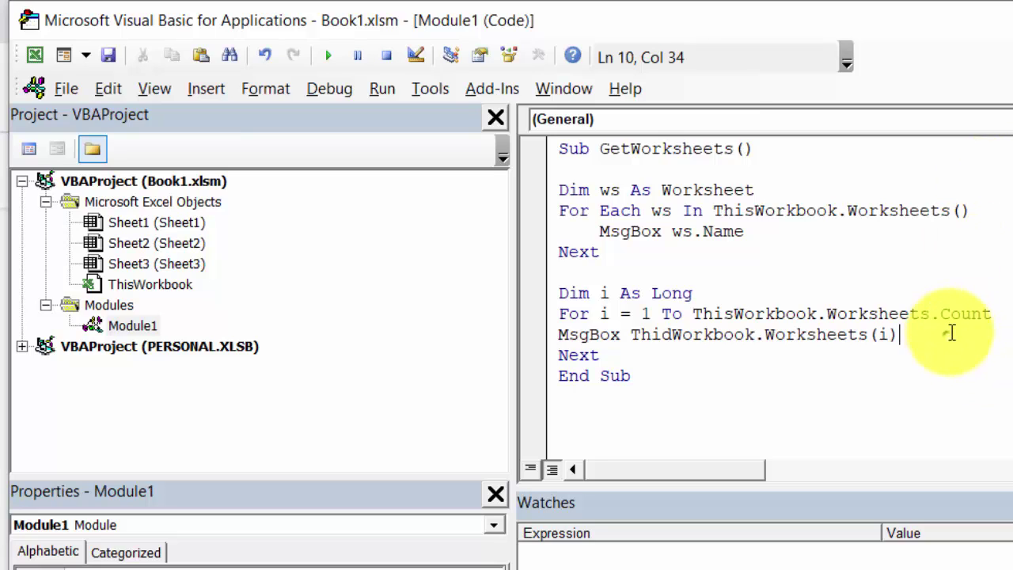
text(.Nam)
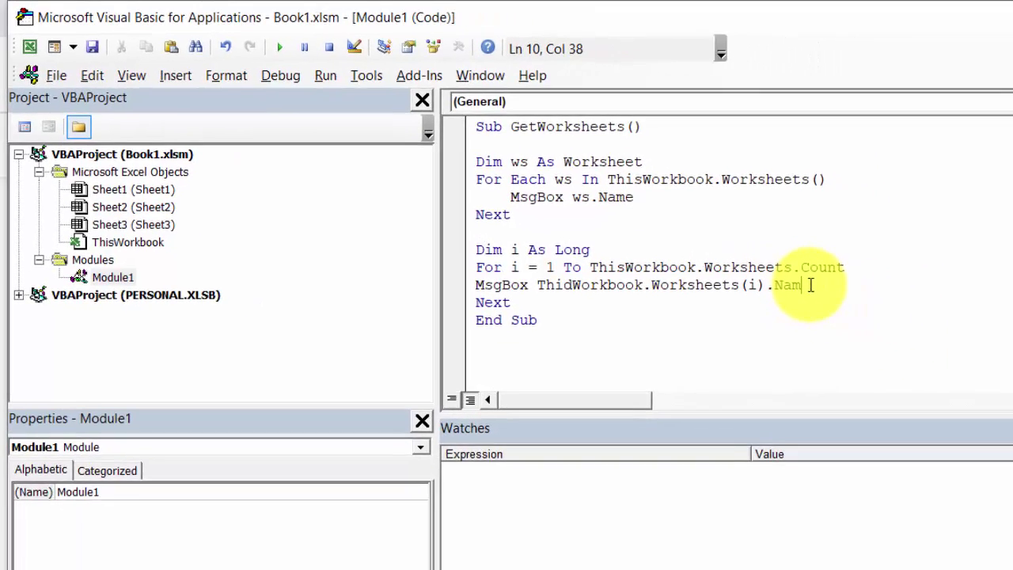
text(e)
click(558, 132)
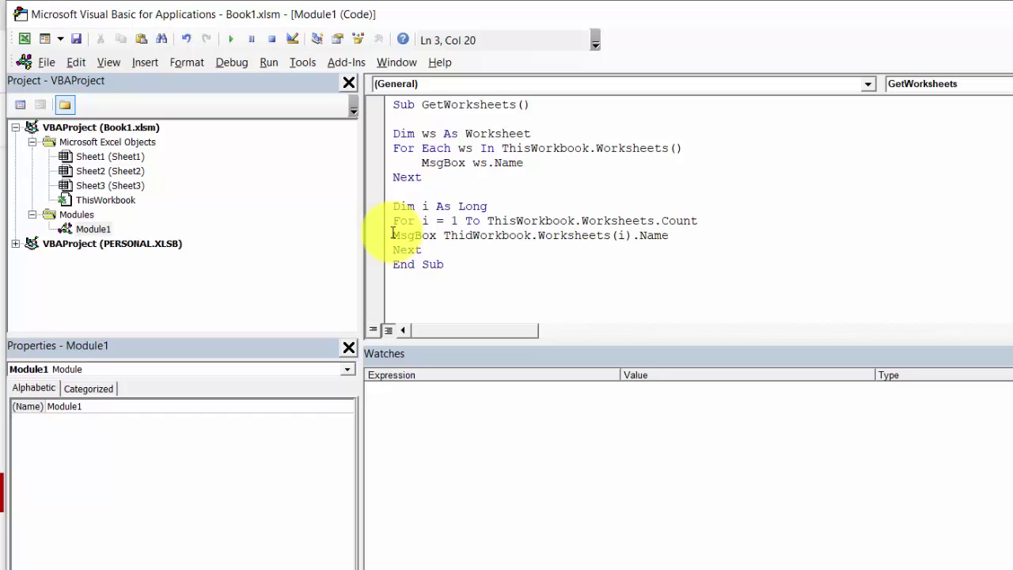
Indent the MsgBox line, run the macro through Sheet1–Sheet3, and debug the error 424.
click(394, 235)
key(Tab)
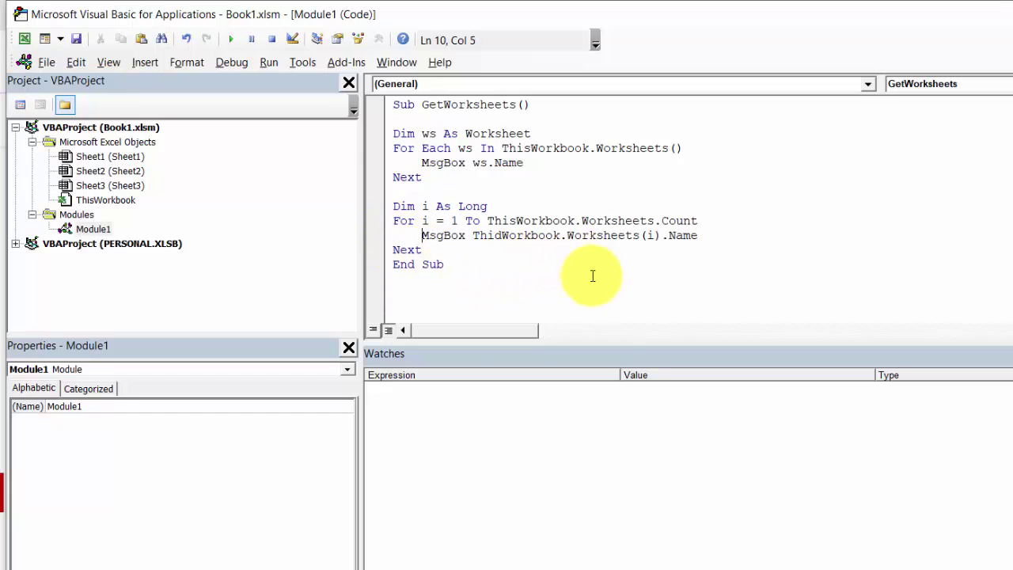
click(231, 40)
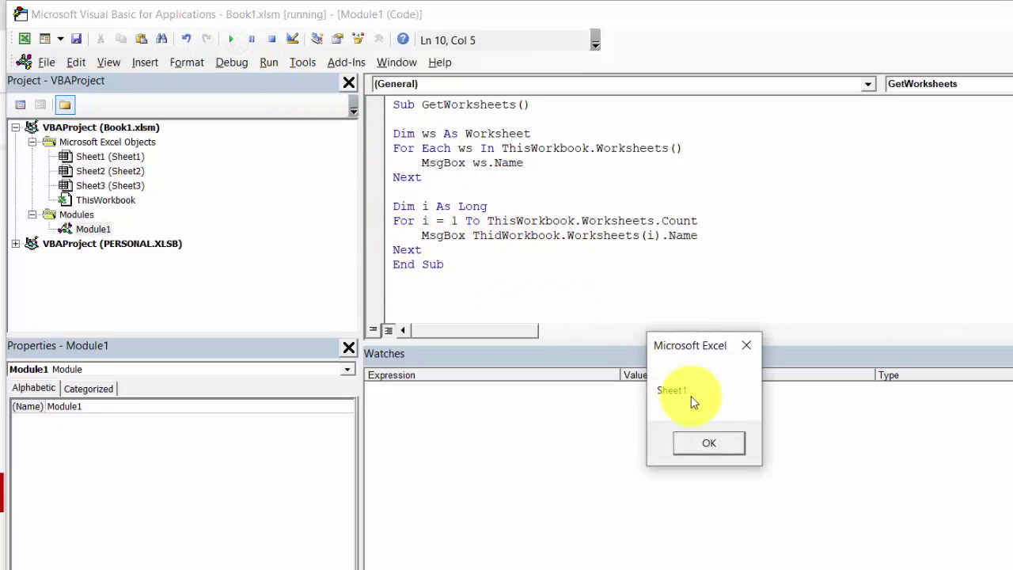
click(710, 440)
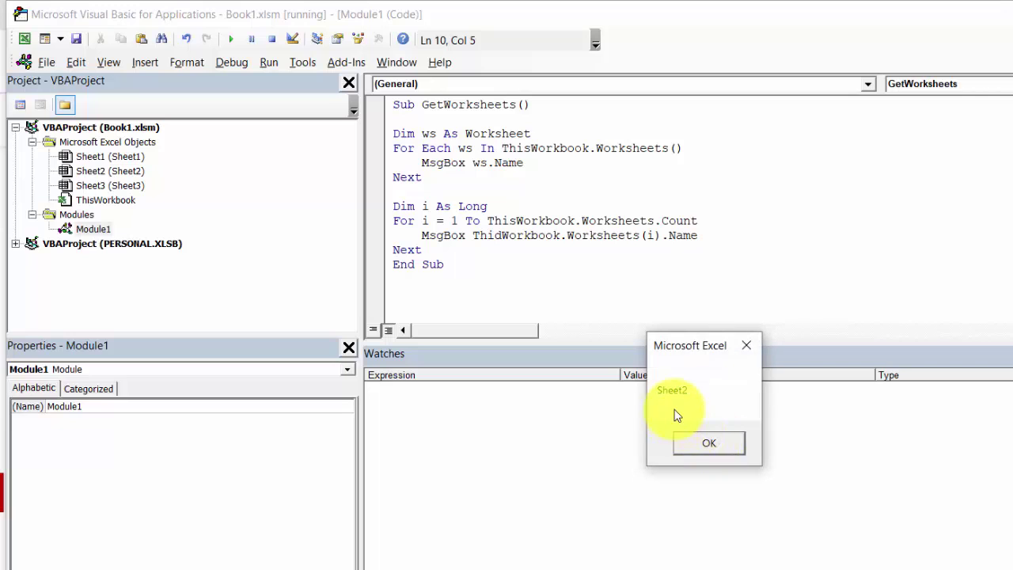
click(711, 446)
click(702, 445)
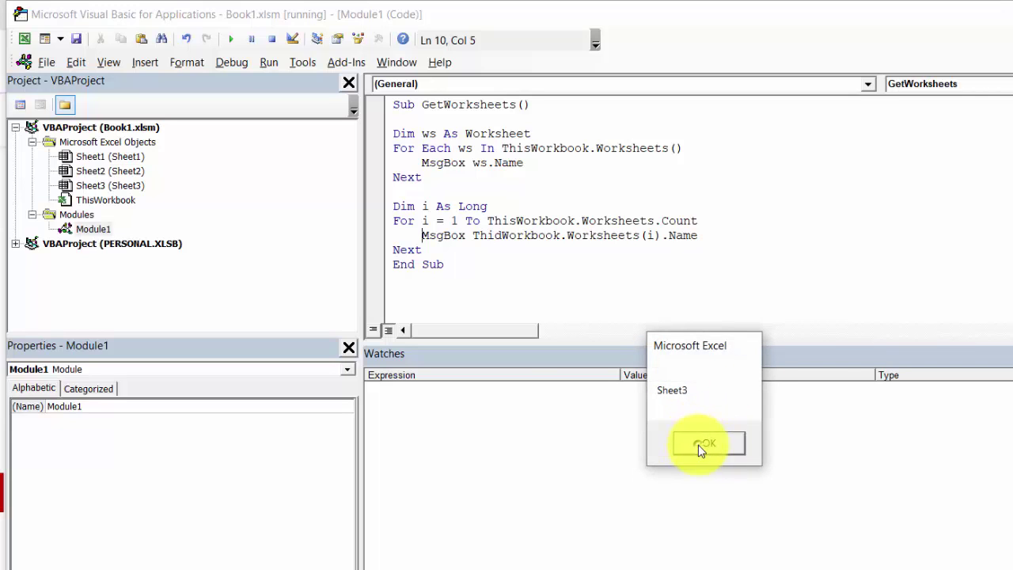
click(733, 353)
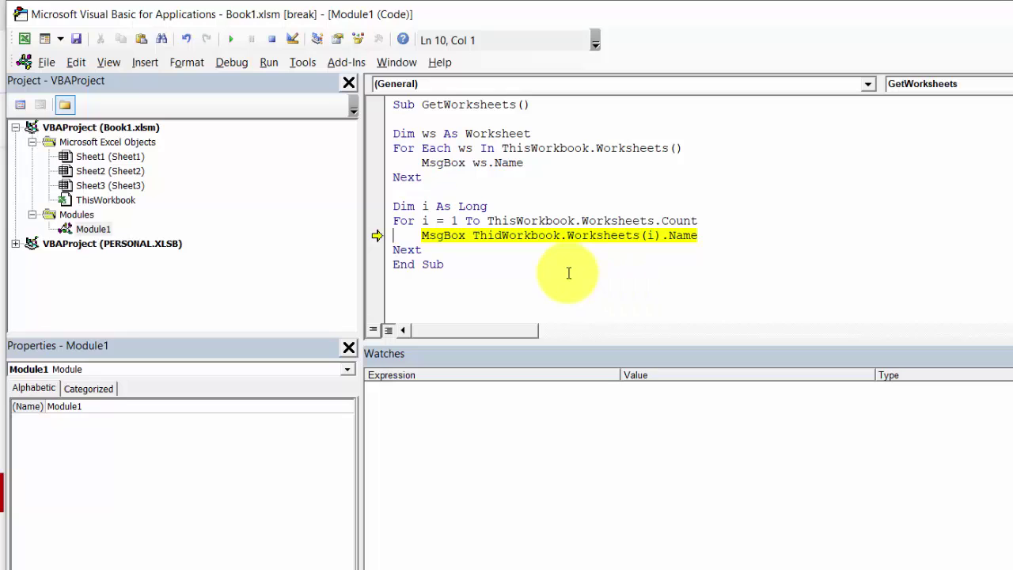
mouse_move(650, 235)
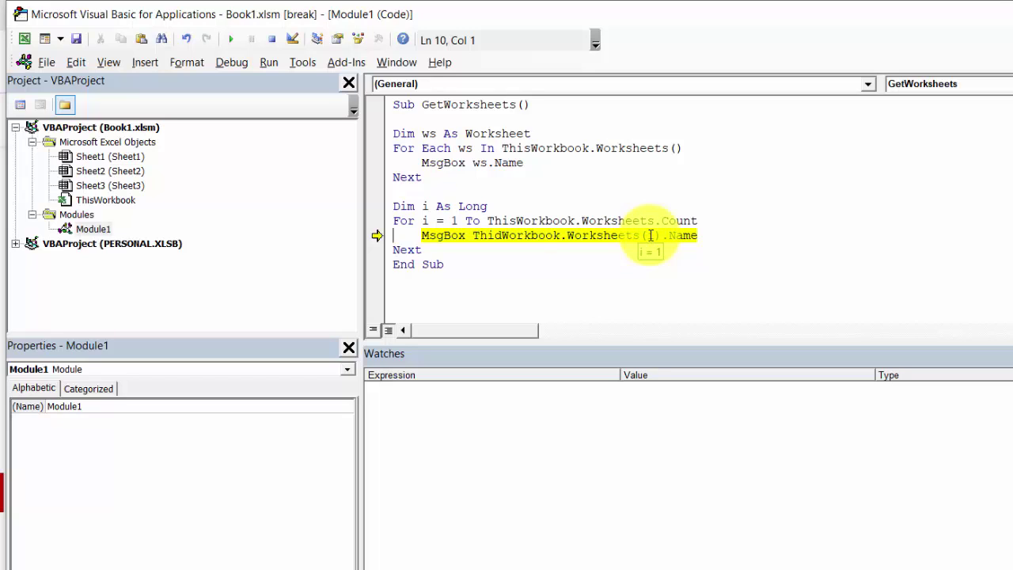
Correct the typo ThidWorkbook to ThisWorkbook on the failing line.
click(522, 236)
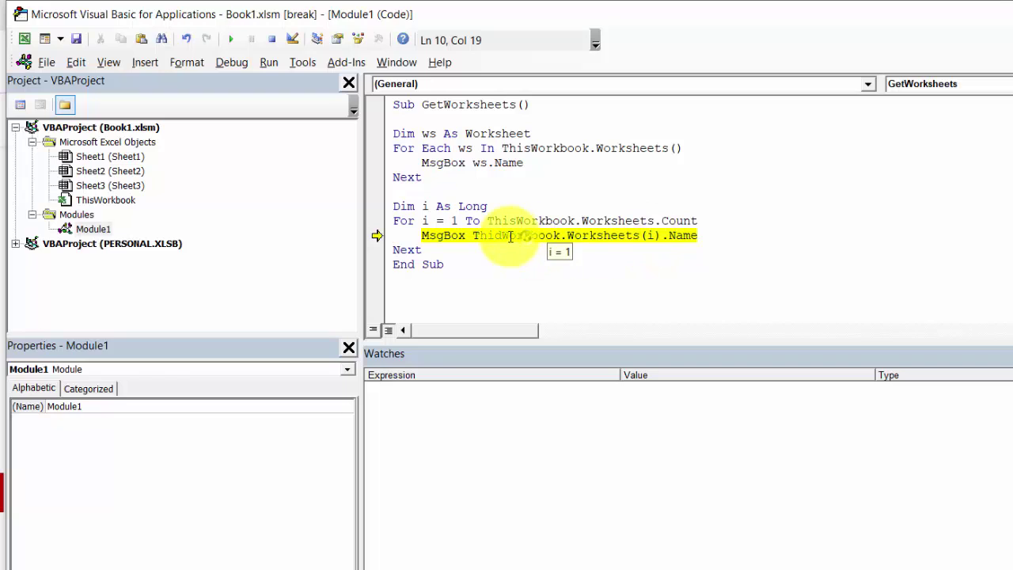
click(508, 235)
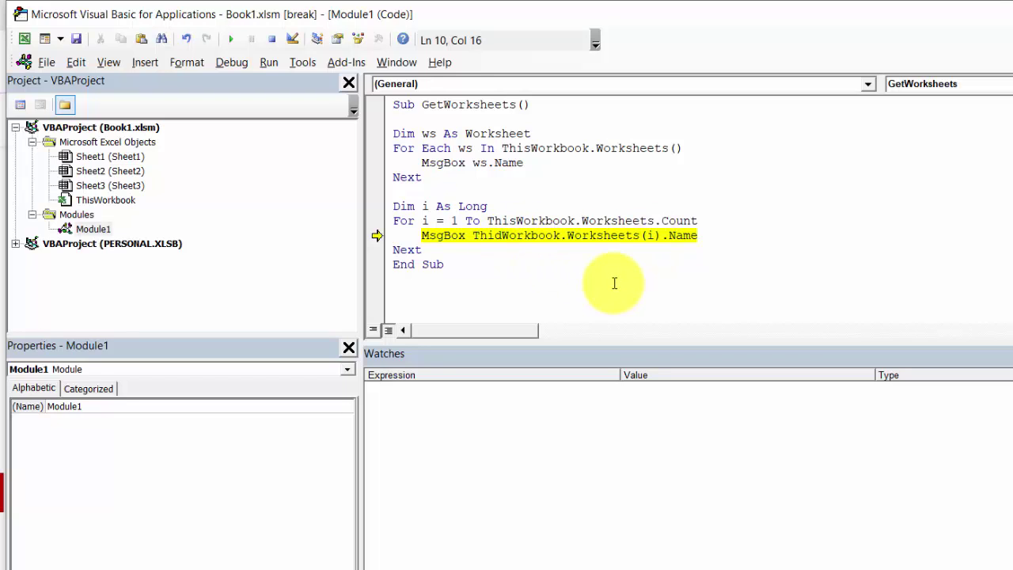
key(BackSpace)
text(s)
click(542, 249)
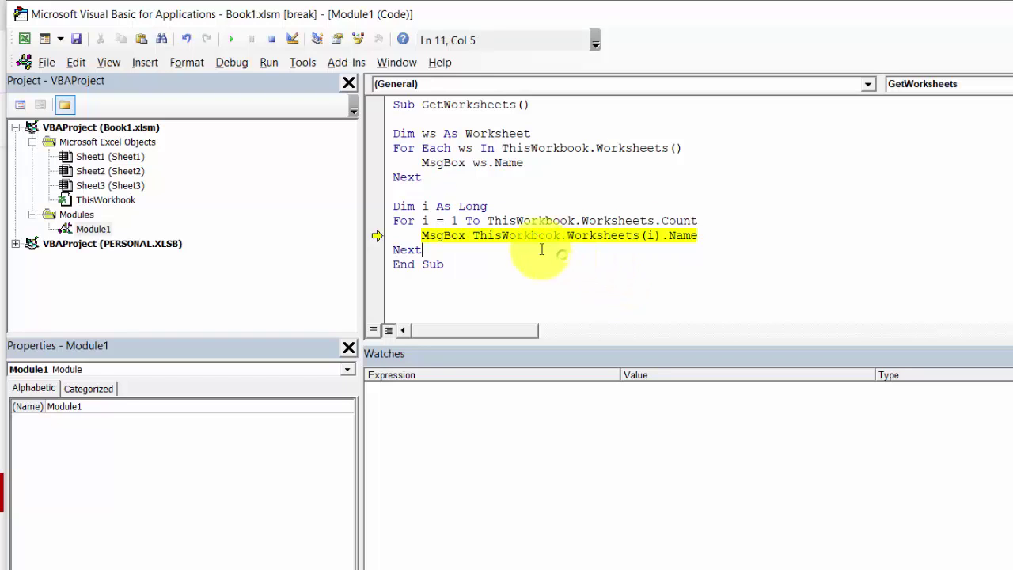
Resume the paused macro and dismiss the Sheet1, Sheet2 and Sheet3 messages.
click(238, 40)
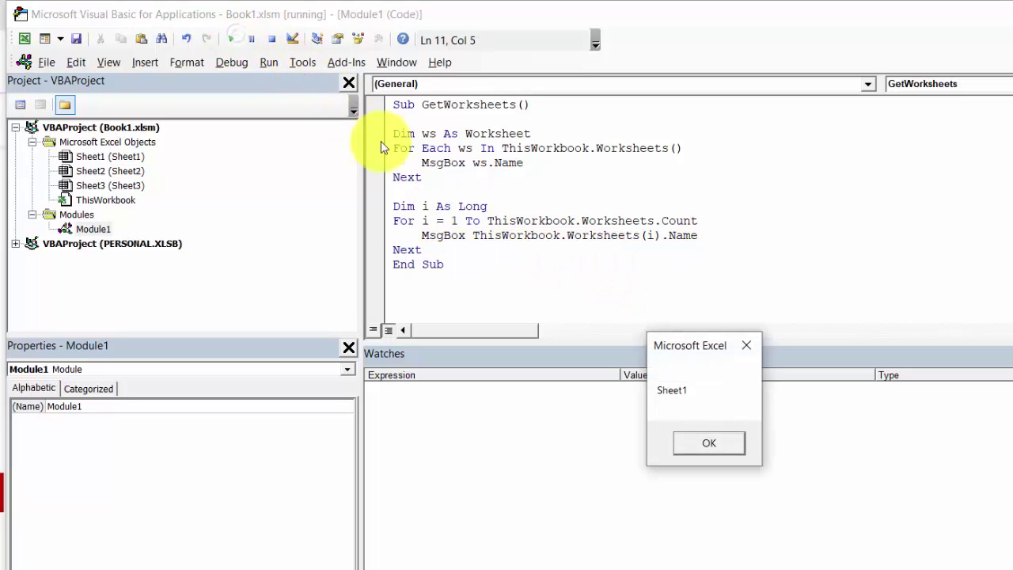
click(707, 442)
click(710, 445)
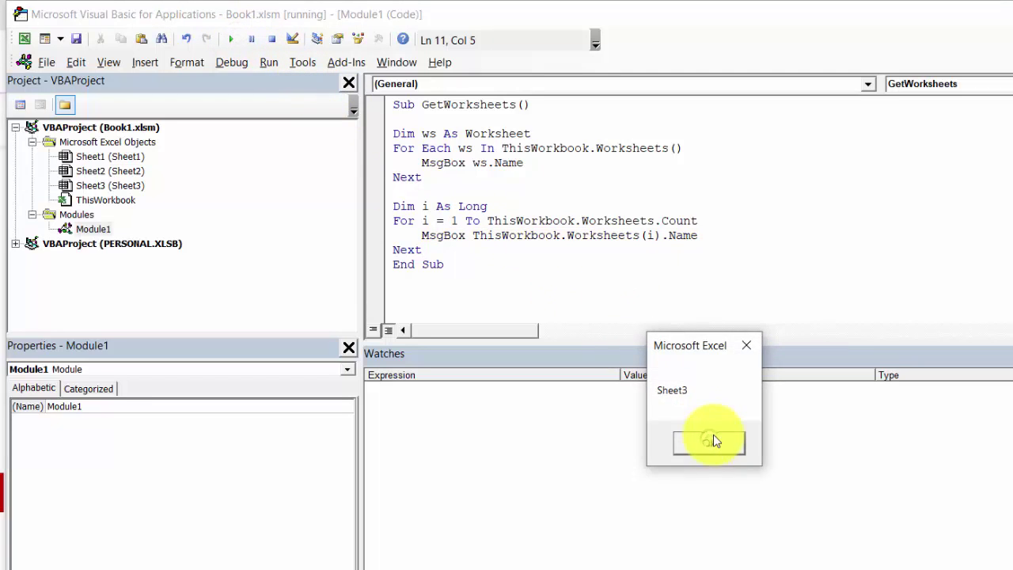
click(714, 437)
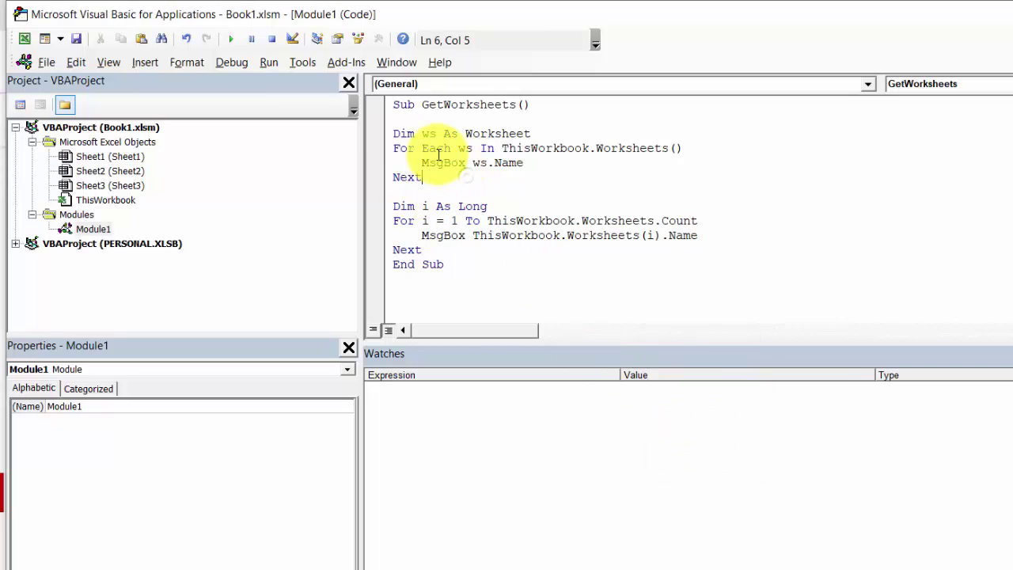
Rerun GetWorksheets and dismiss the sheet-name messages from both loops.
click(231, 40)
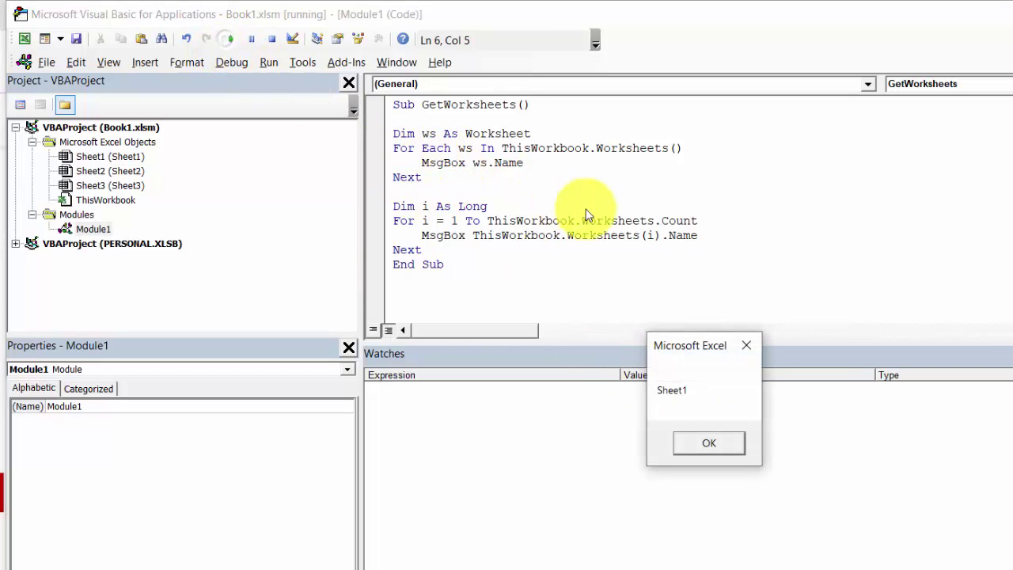
click(709, 443)
click(710, 445)
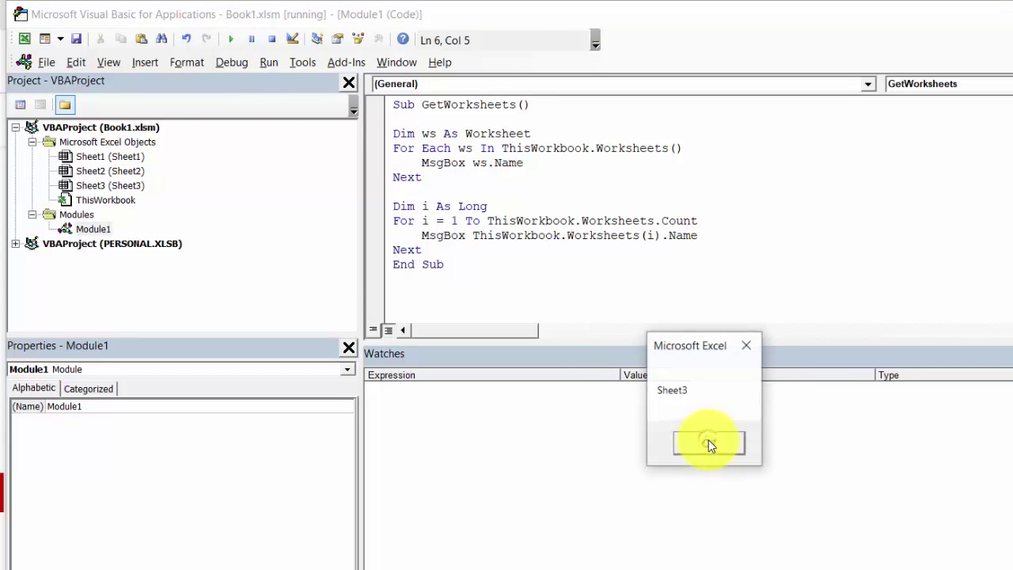
click(708, 441)
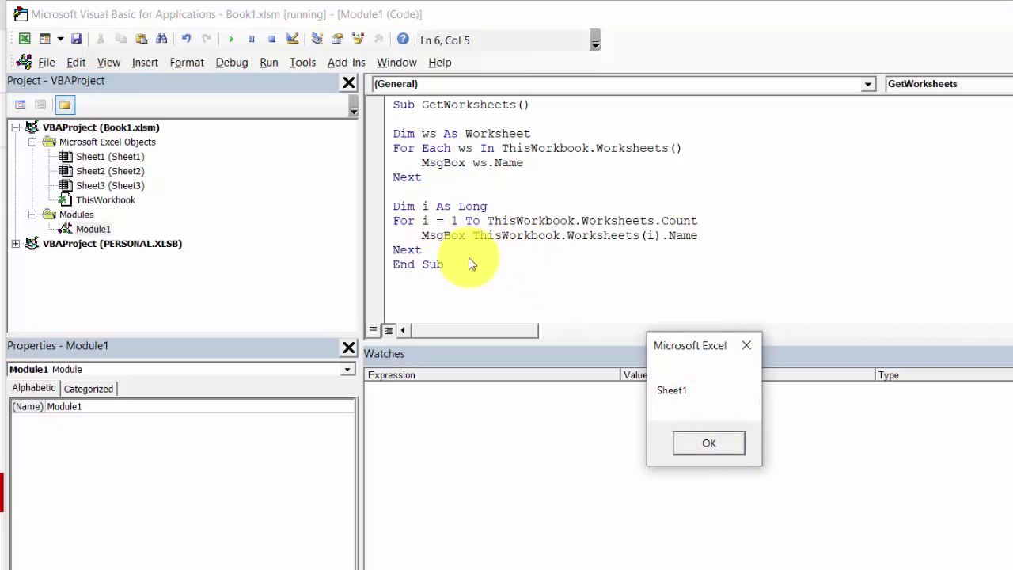
click(703, 447)
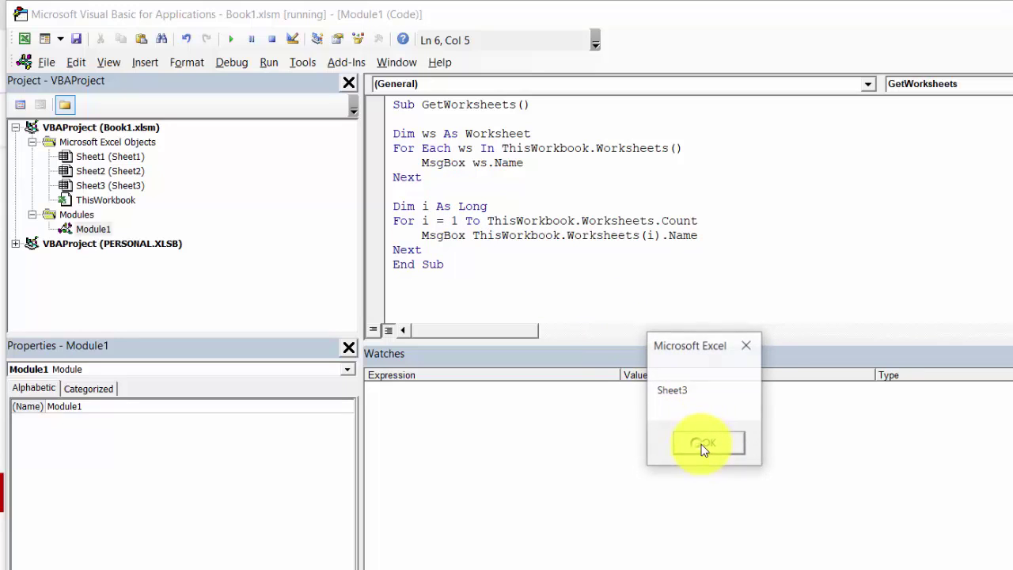